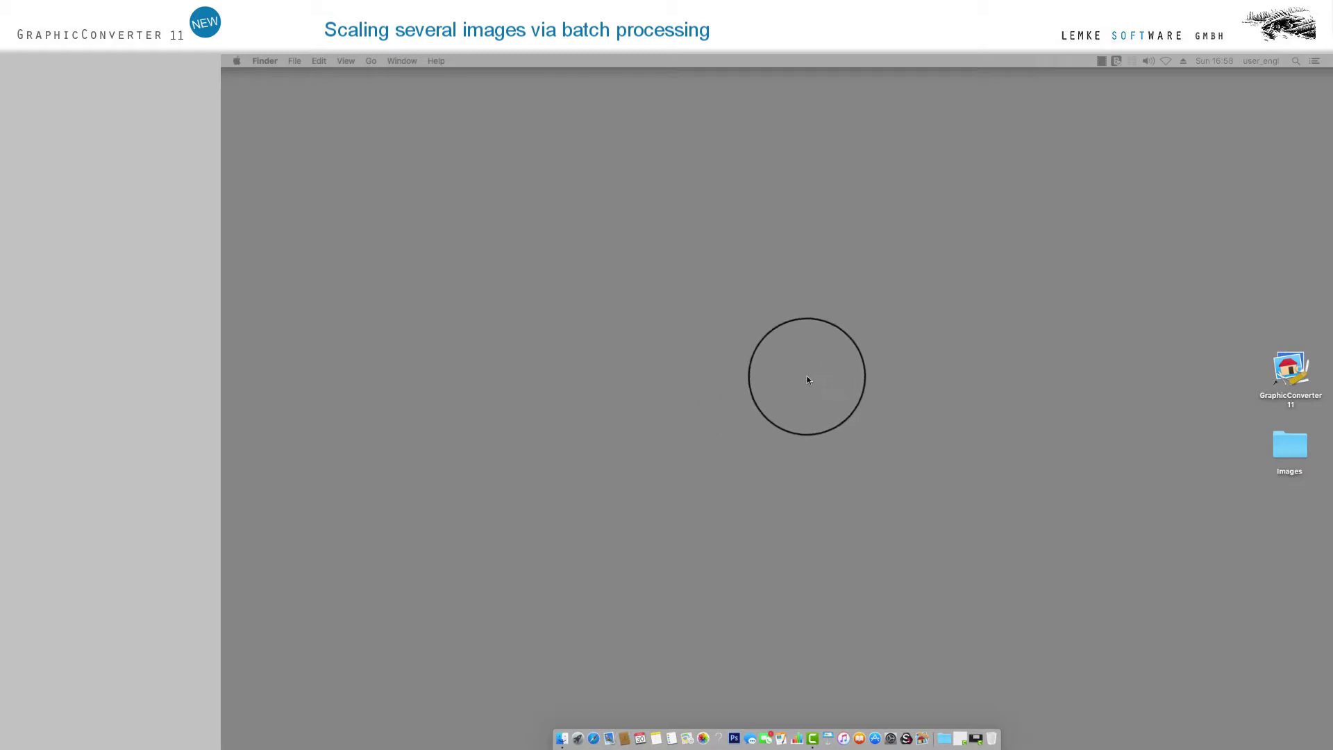
# Open the Images folder and its Images JPG subfolder in Finder, then launch GraphicConverter 11
pyautogui.doubleClick(1293, 450)
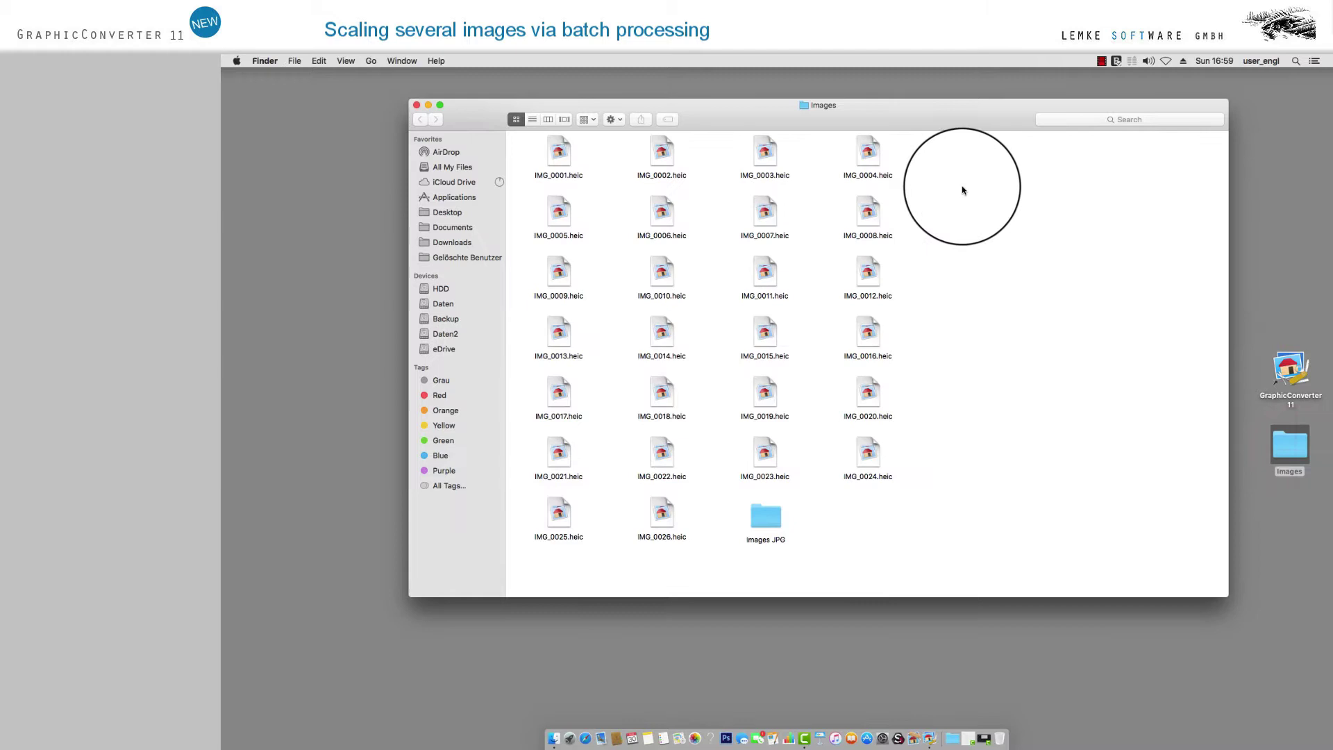
pyautogui.doubleClick(768, 517)
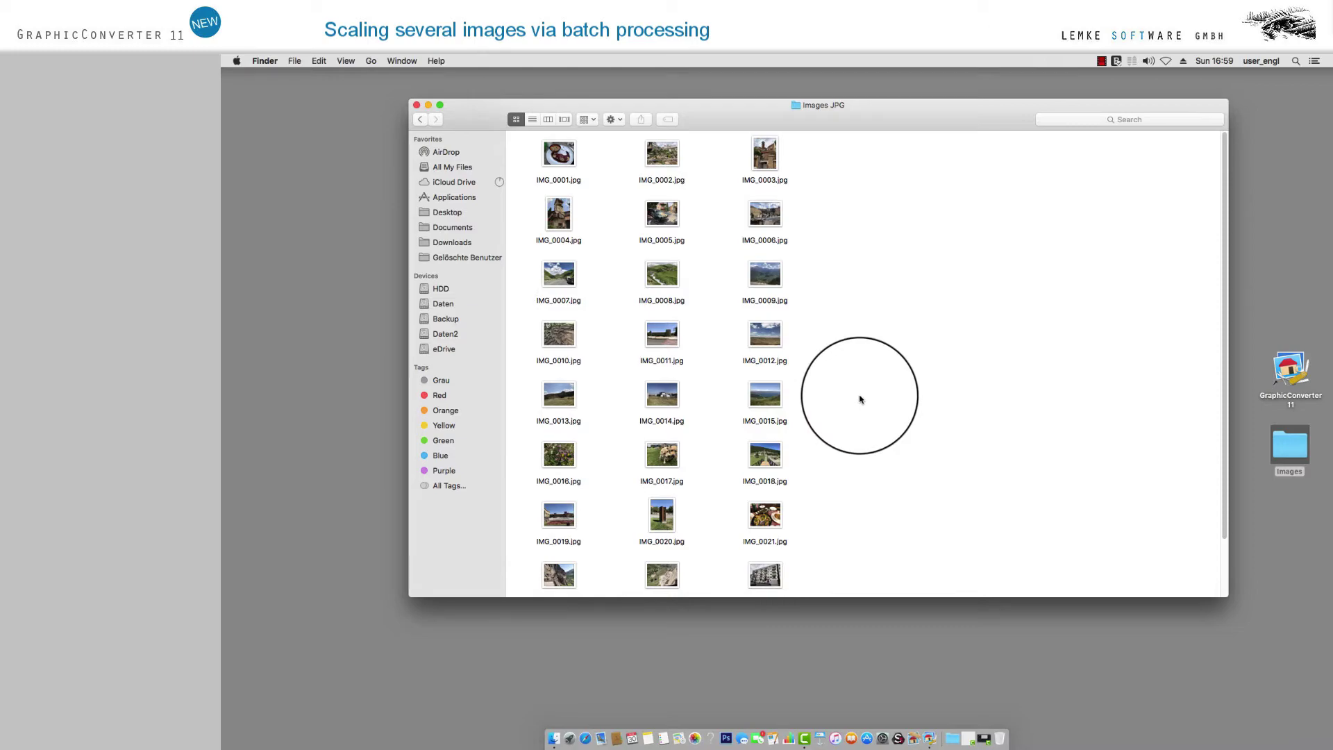
pyautogui.doubleClick(1290, 372)
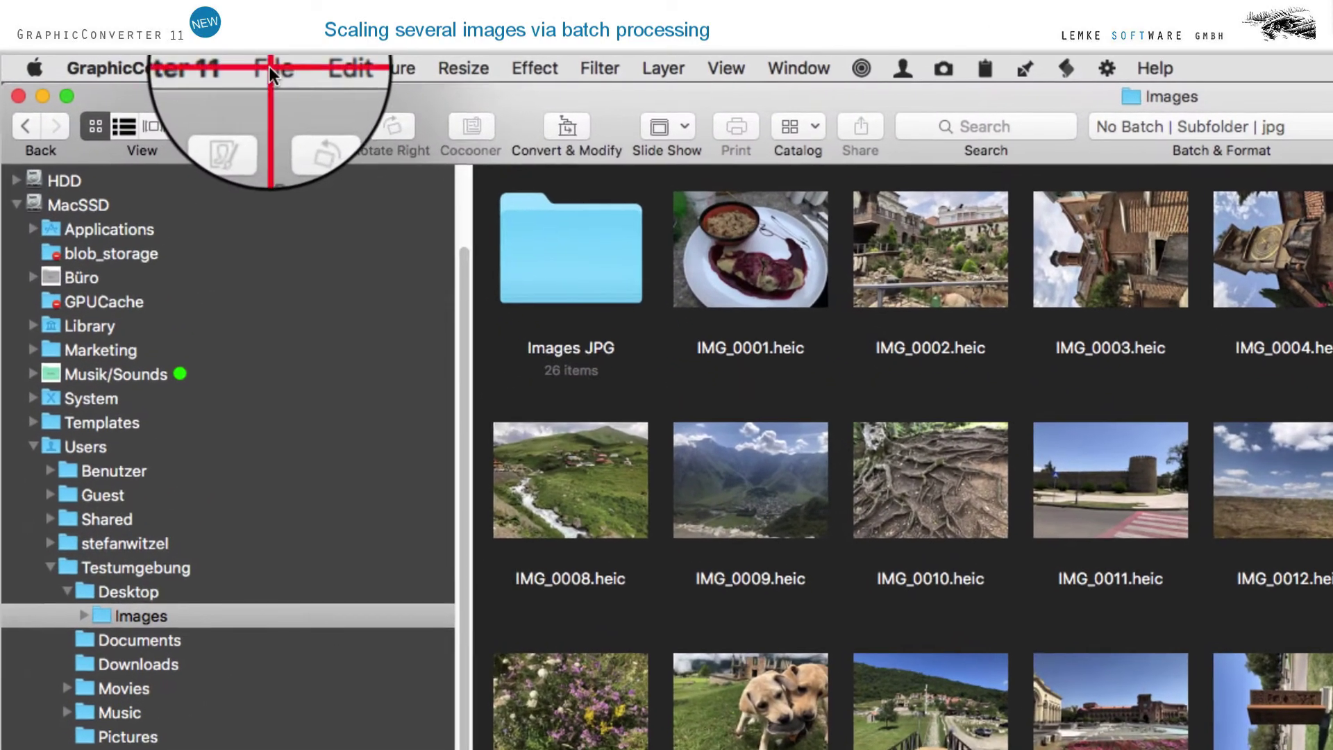
# Use File > Browse to pick the Images JPG folder for browsing
pyautogui.click(313, 63)
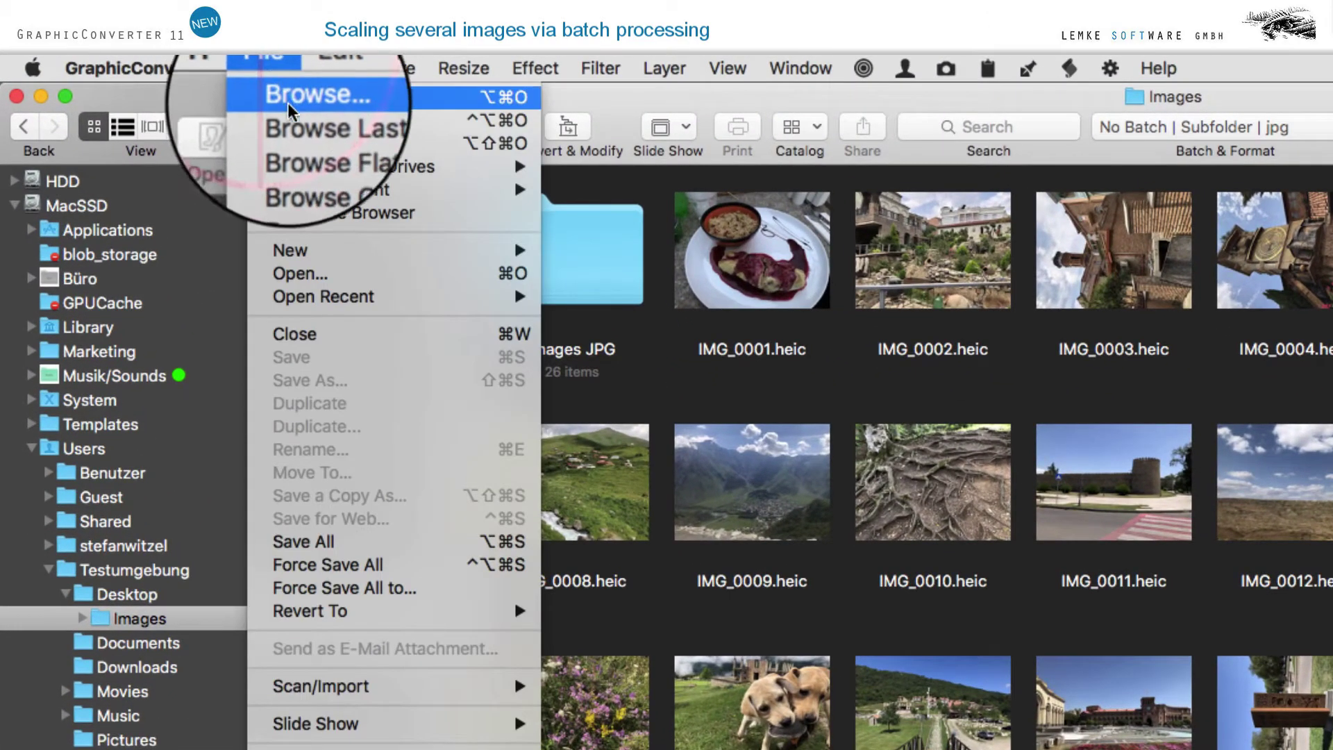
pyautogui.click(290, 92)
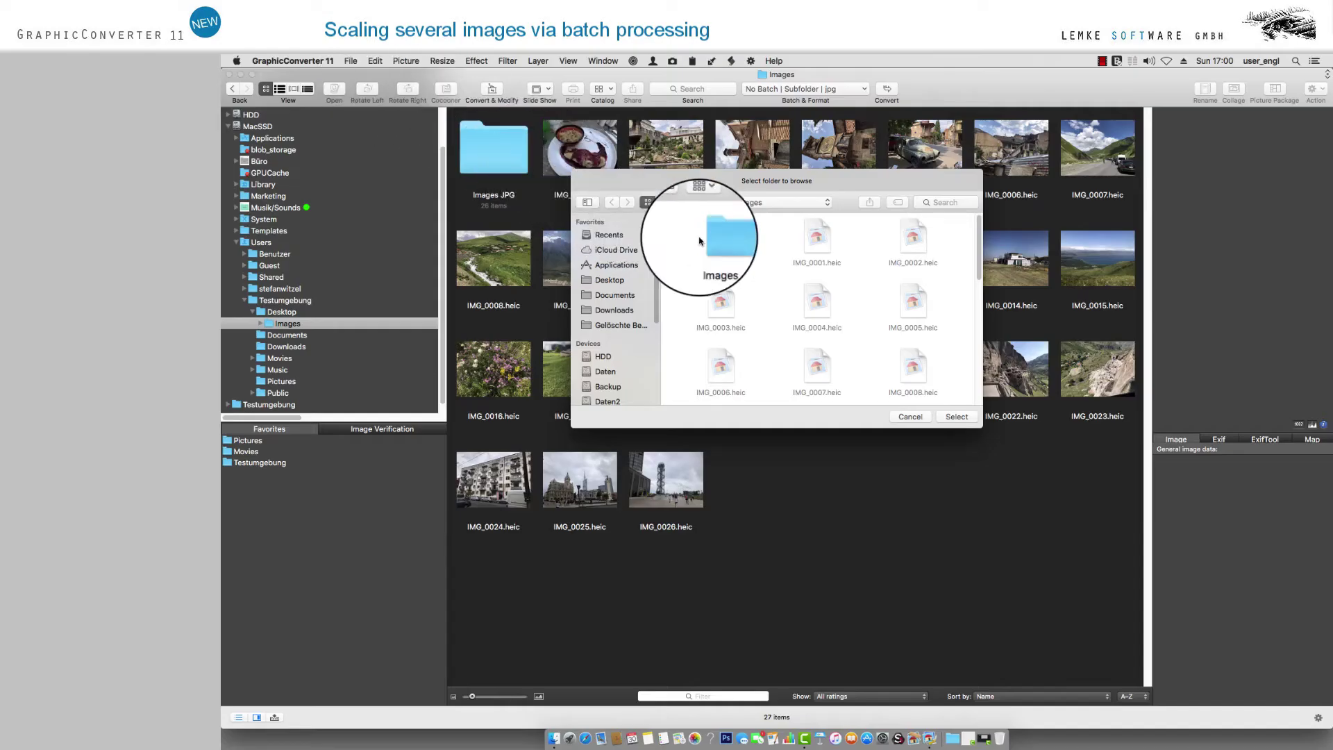
pyautogui.doubleClick(723, 248)
pyautogui.click(957, 417)
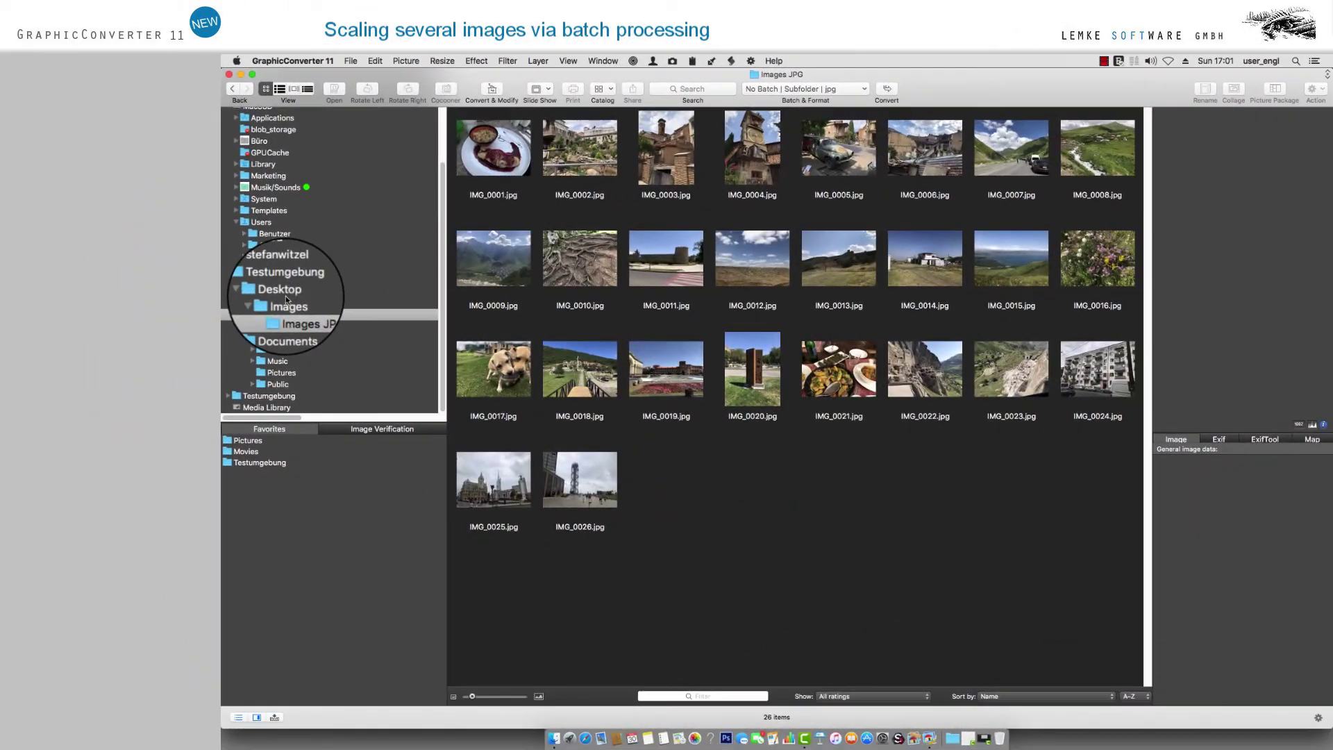
# Navigate Desktop > Images > Images JPG in the browser tree, then relaunch GraphicConverter 11
pyautogui.click(284, 295)
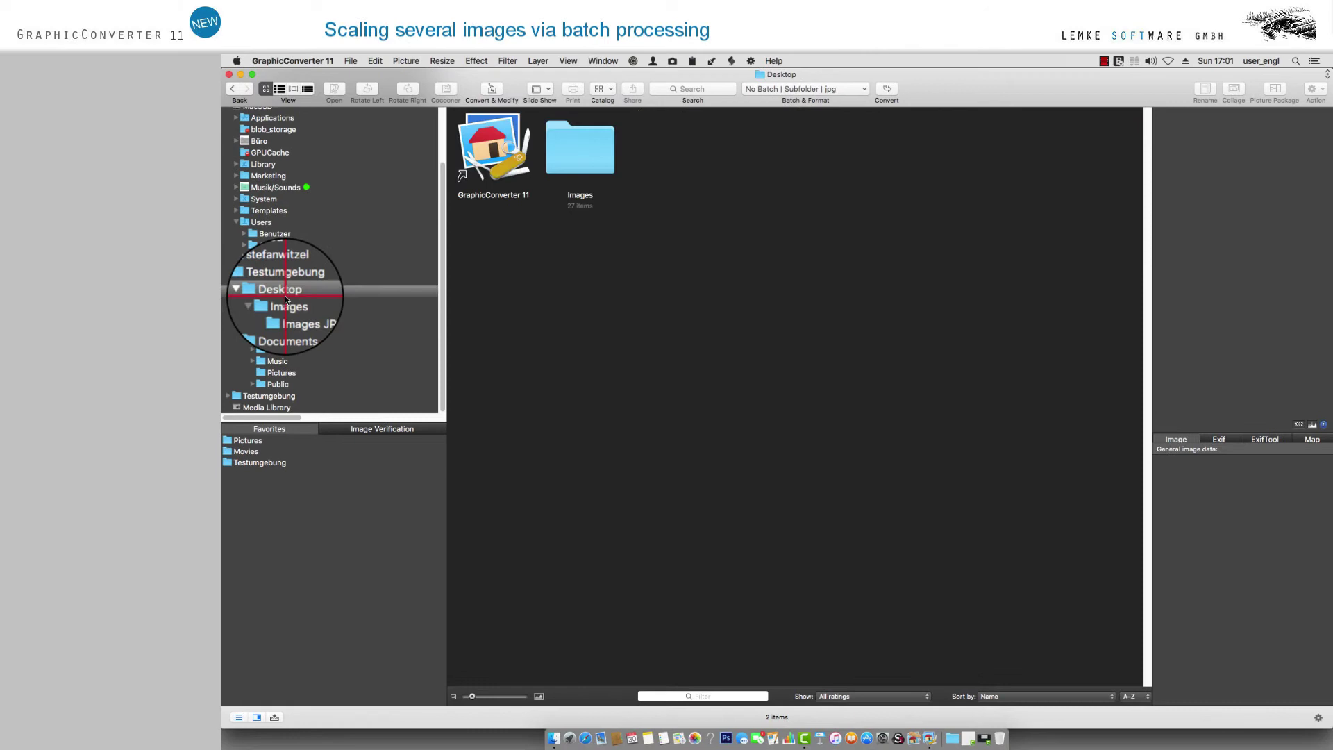
pyautogui.doubleClick(585, 157)
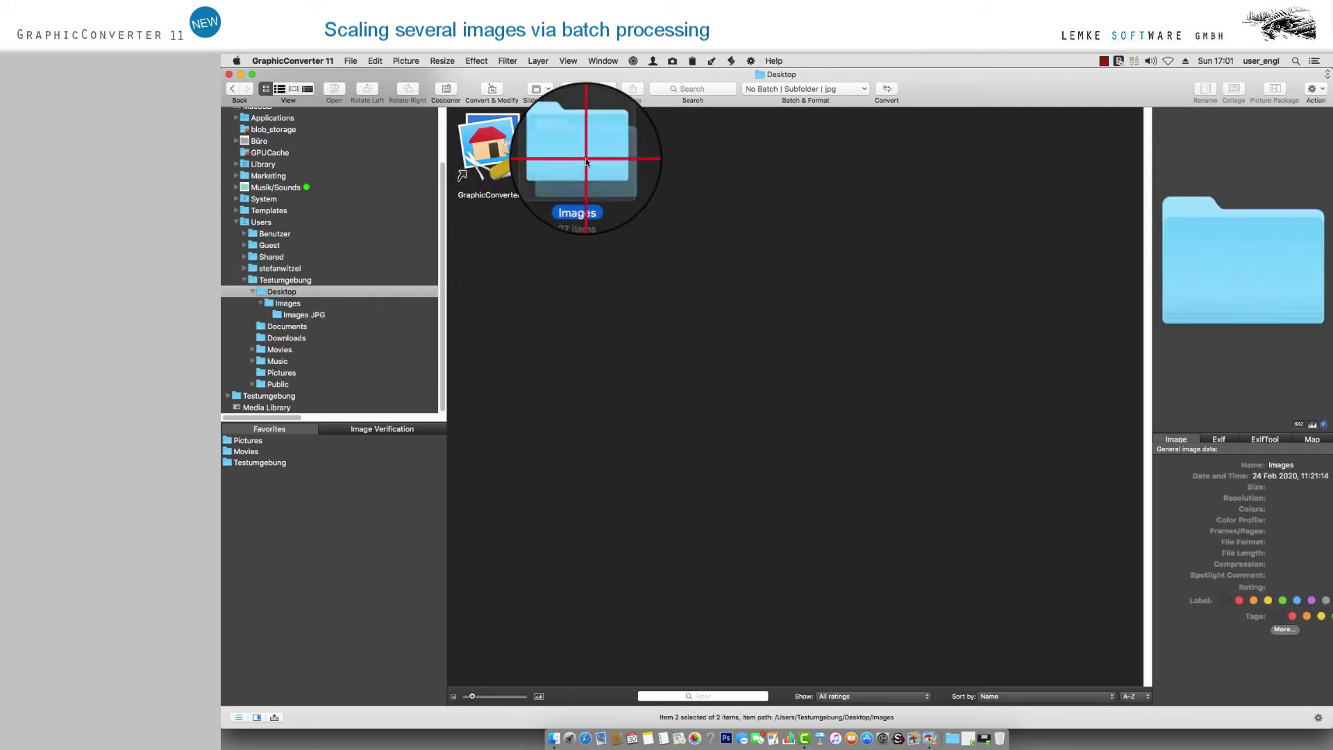
pyautogui.doubleClick(494, 151)
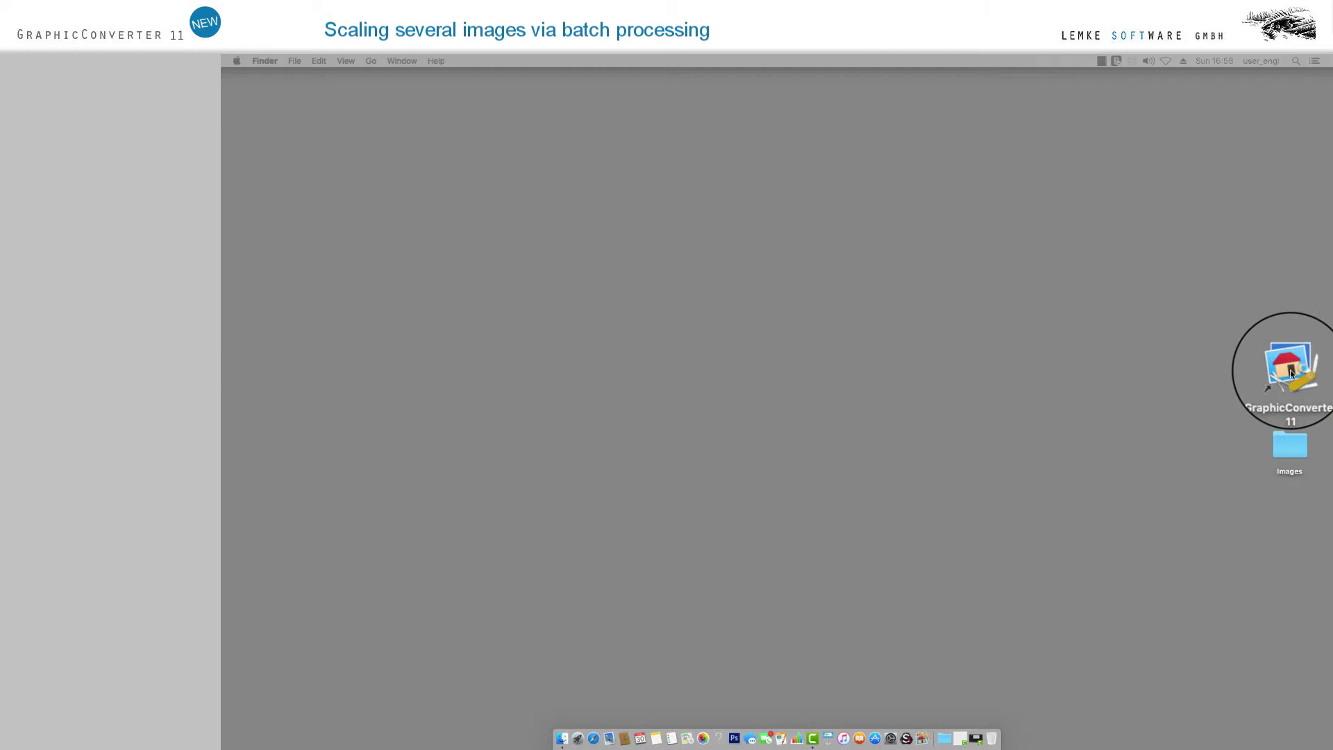
pyautogui.doubleClick(1291, 373)
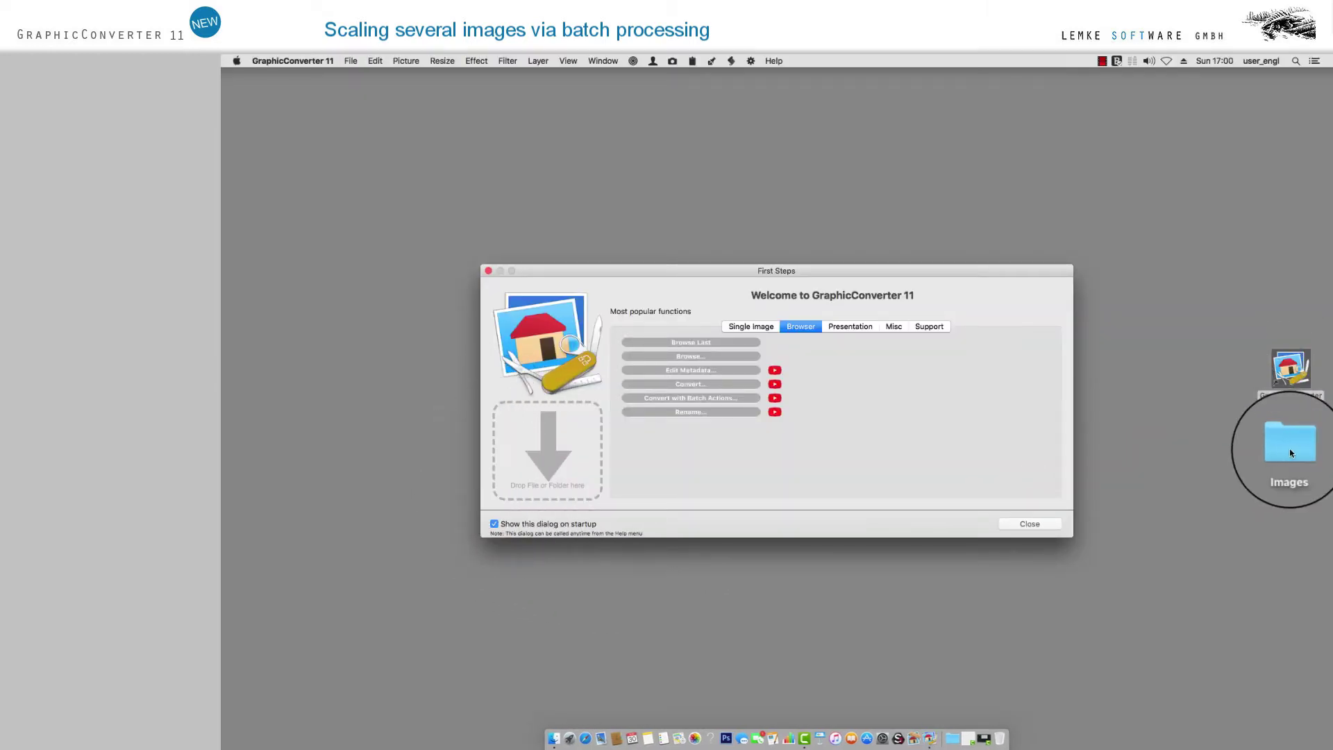
# Drop the Images folder onto the First Steps window and open Images JPG in the browser
pyautogui.moveTo(1289, 446); pyautogui.dragTo(553, 456)
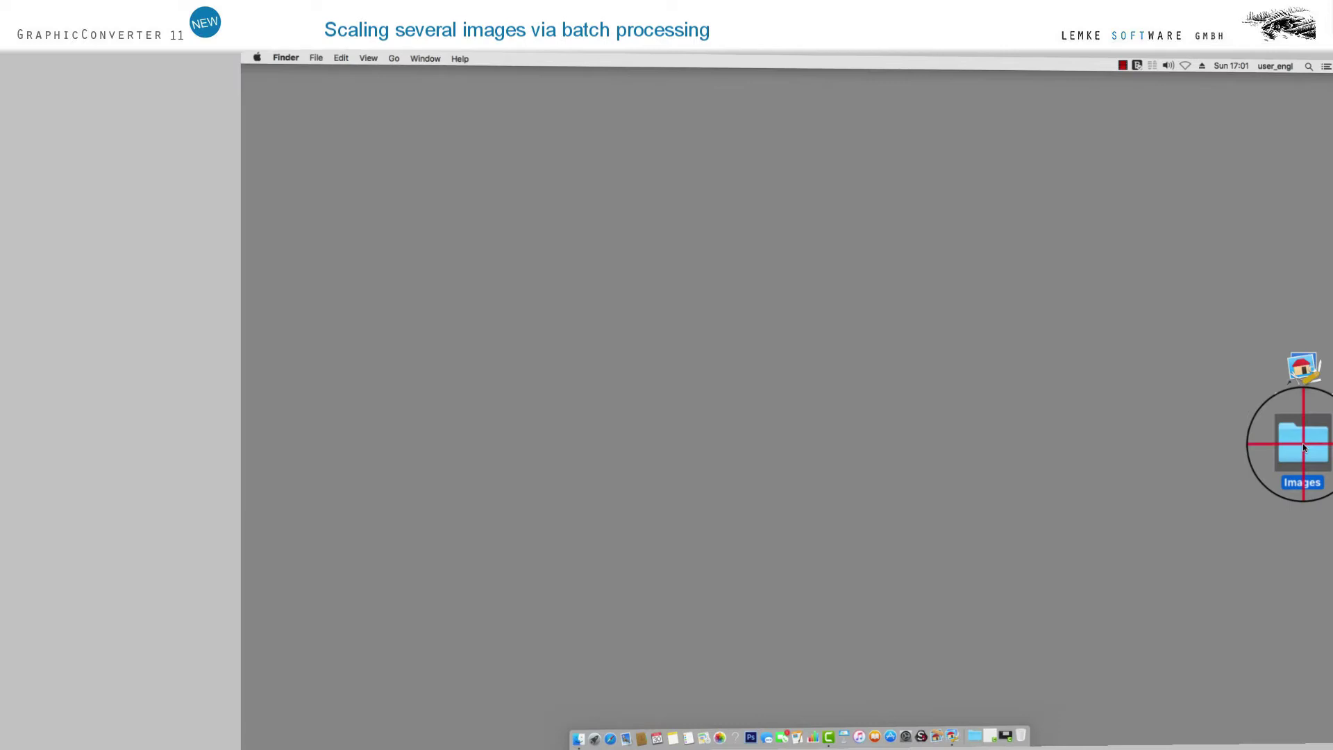
pyautogui.doubleClick(1290, 370)
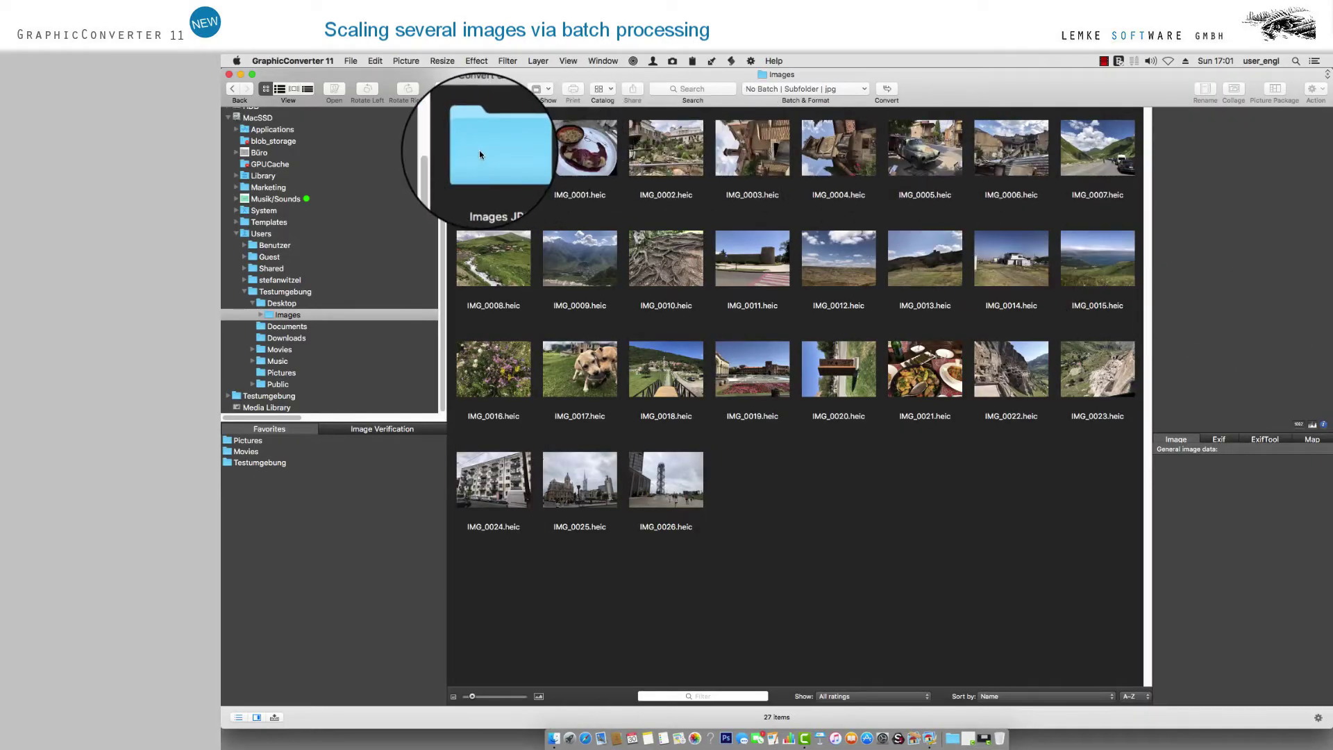
pyautogui.doubleClick(480, 154)
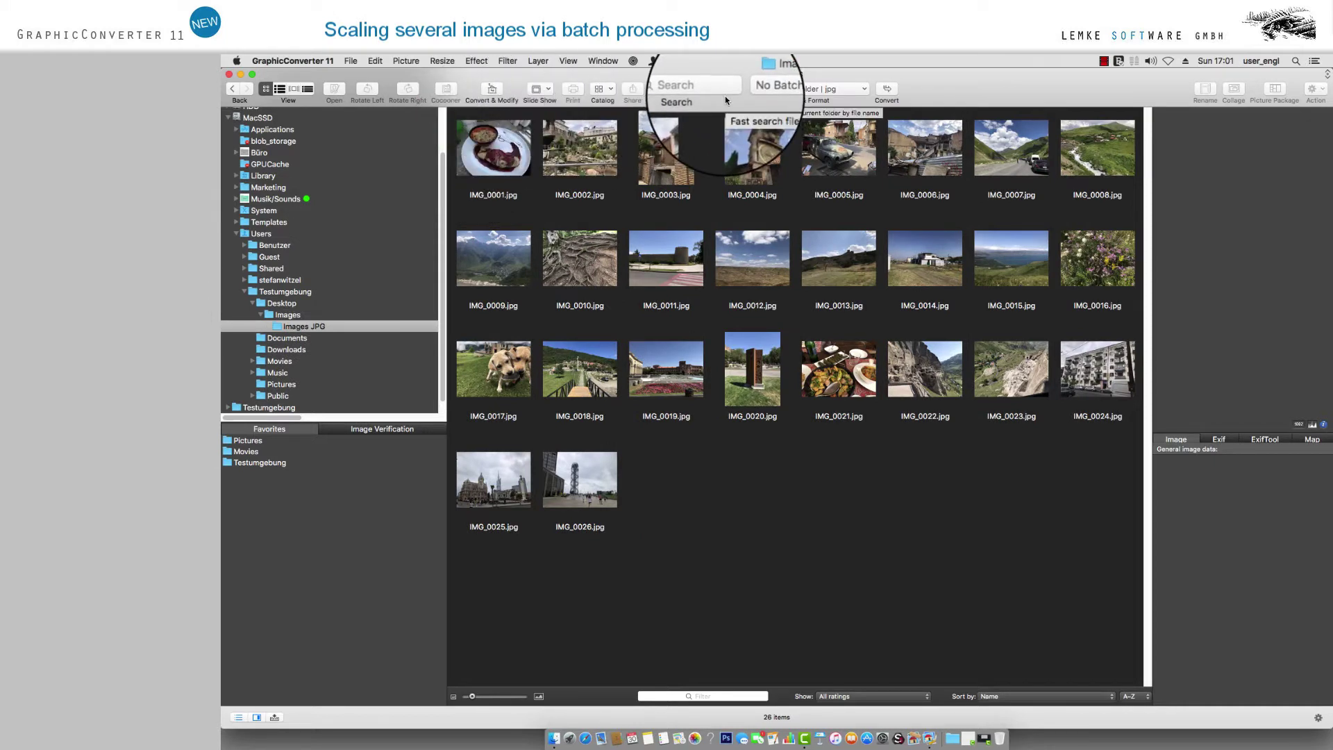
# Choose Define Batch from the Batch & Format popup and search the functions for 'Scale'
pyautogui.click(798, 89)
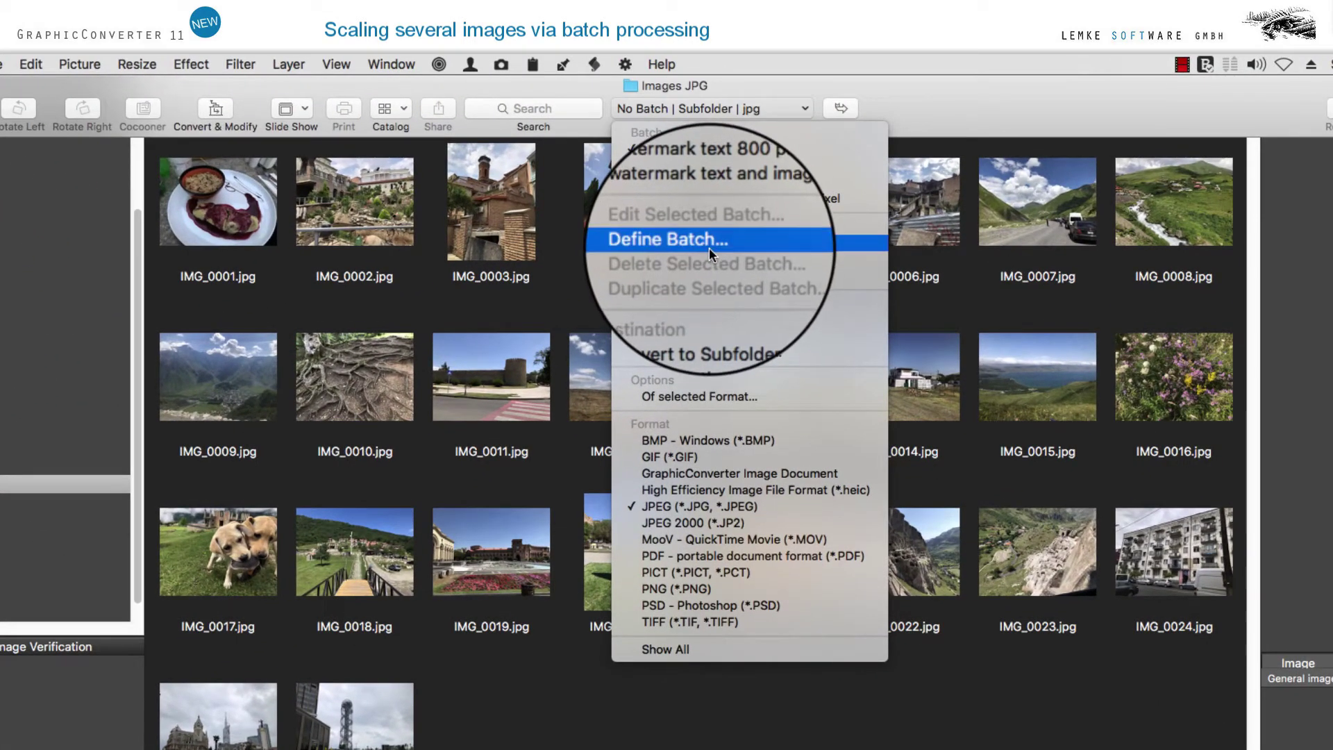
pyautogui.click(709, 239)
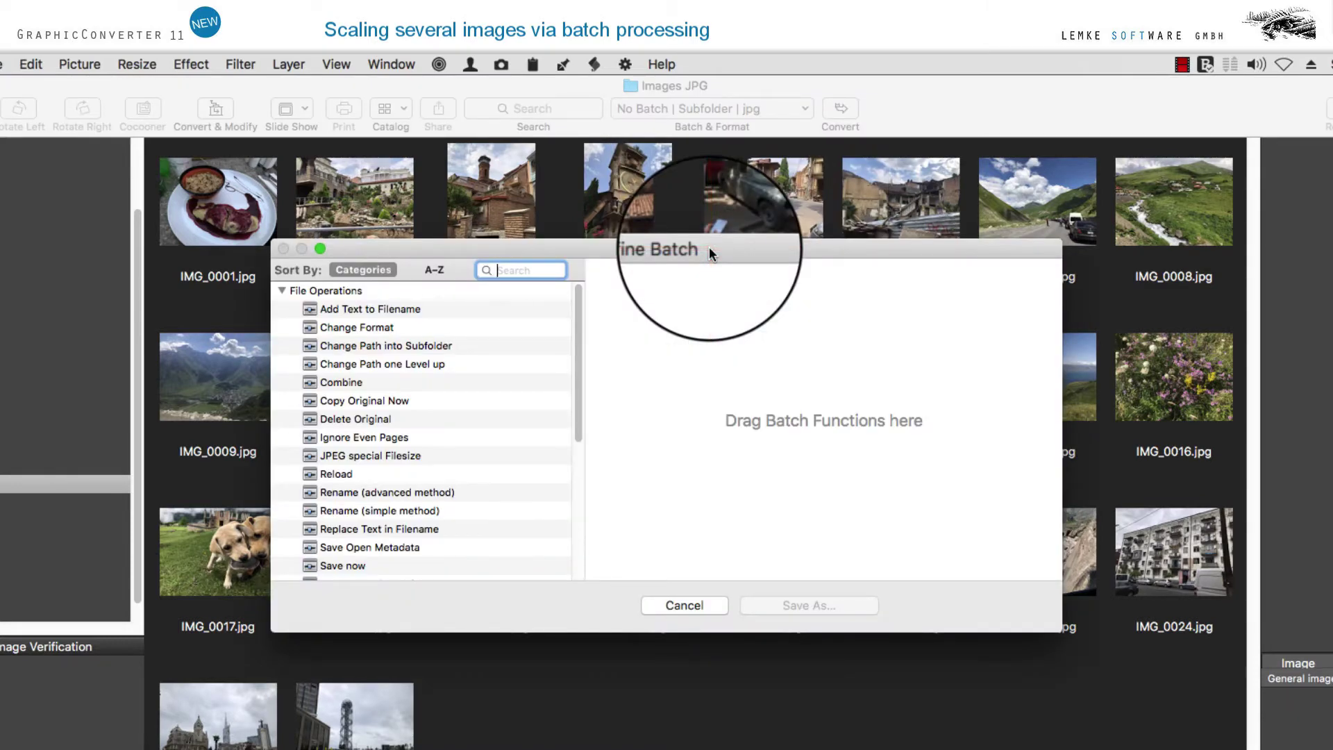
pyautogui.click(519, 269)
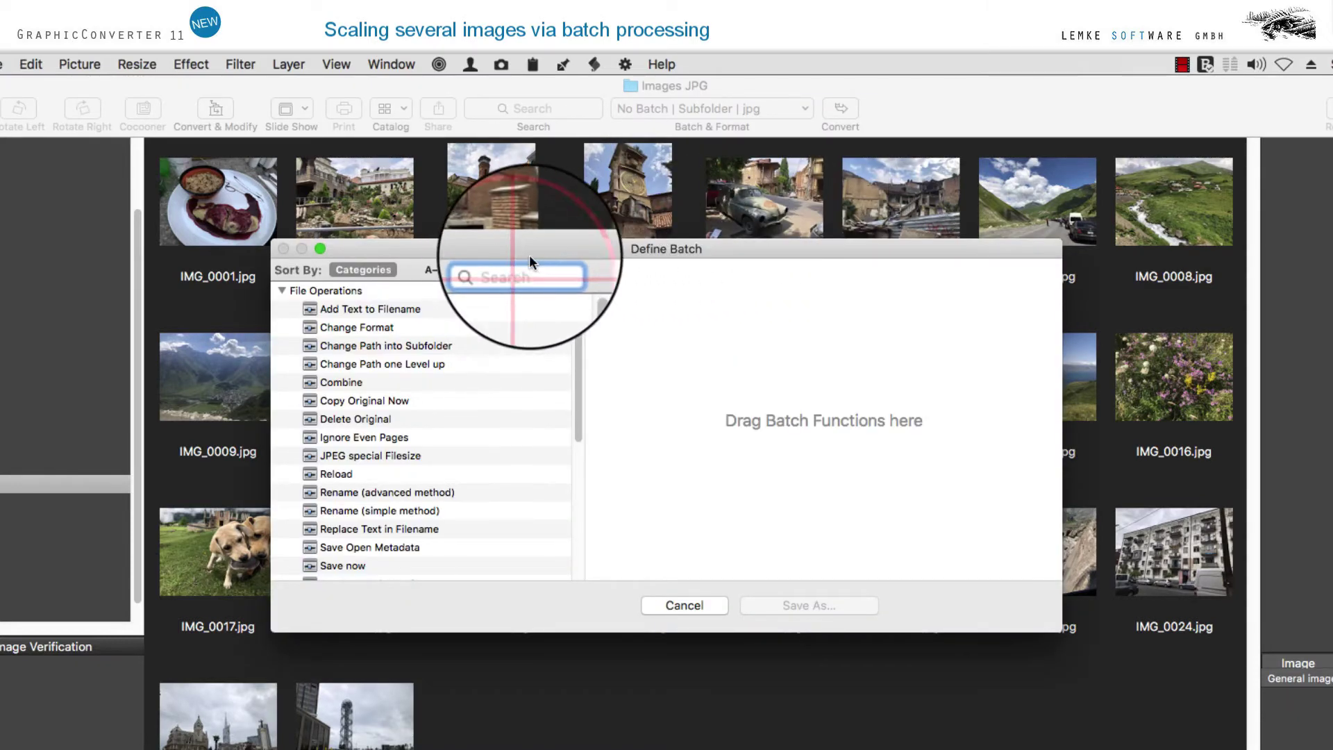
pyautogui.write('Scale')
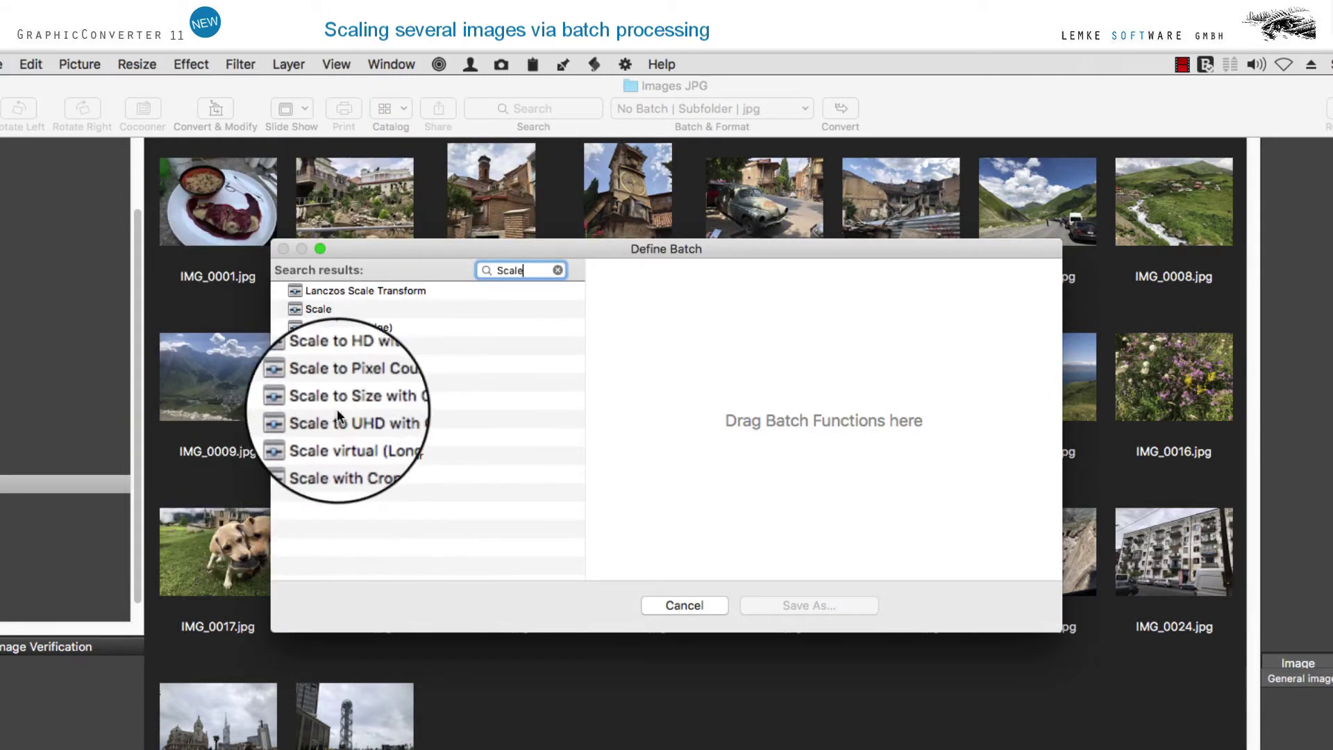
pyautogui.doubleClick(318, 309)
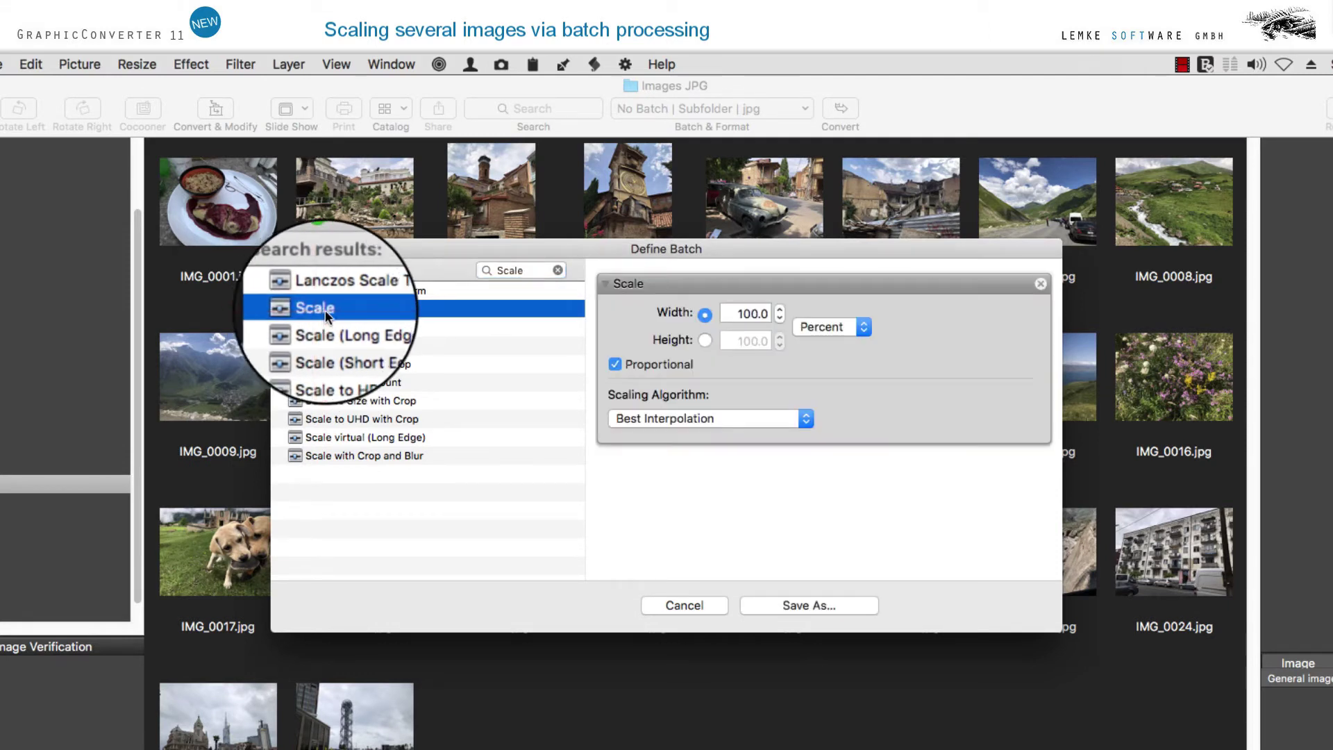
pyautogui.click(705, 340)
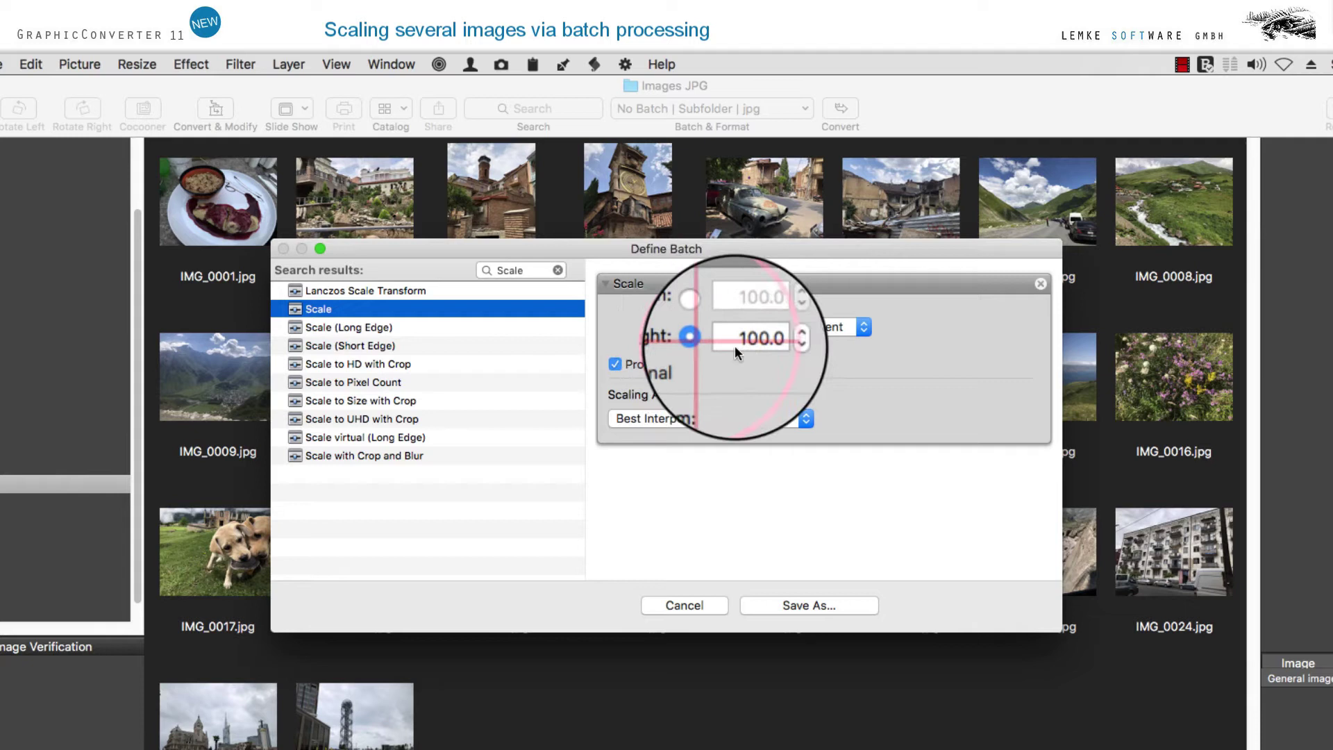
pyautogui.click(827, 327)
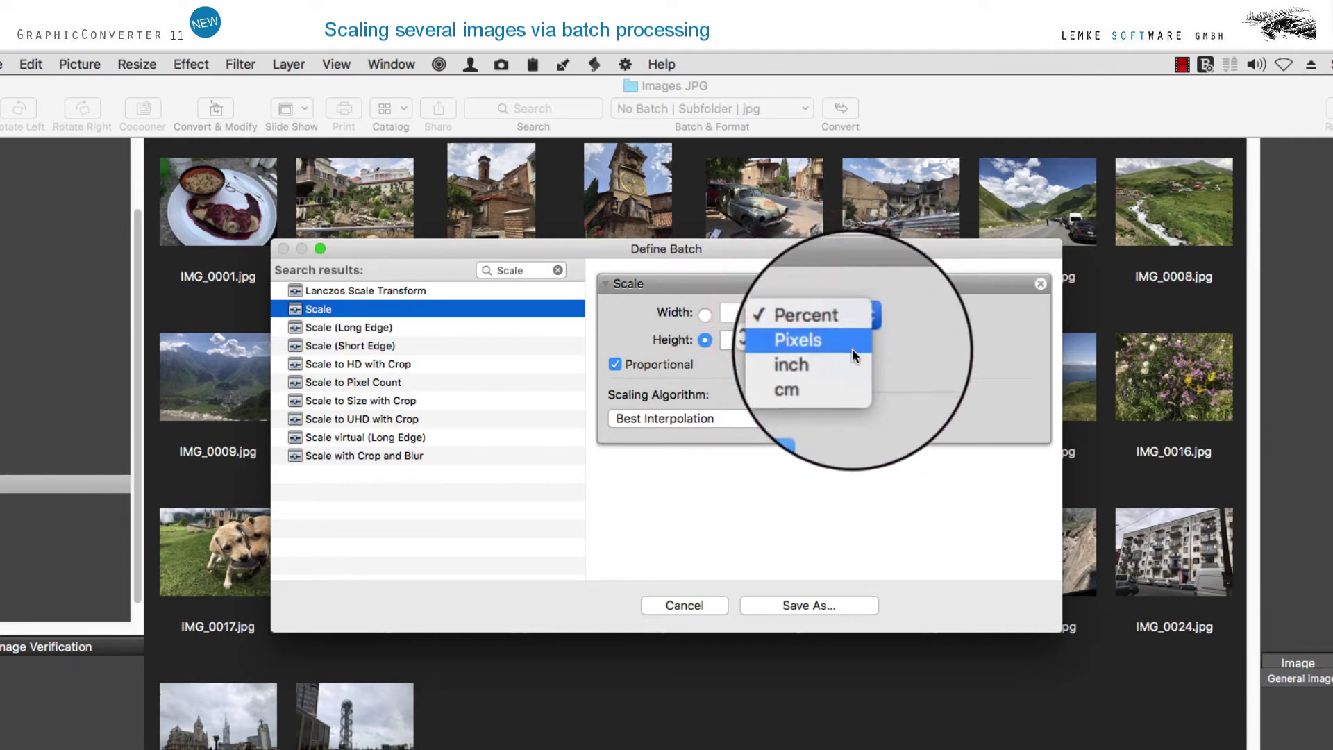
pyautogui.click(616, 368)
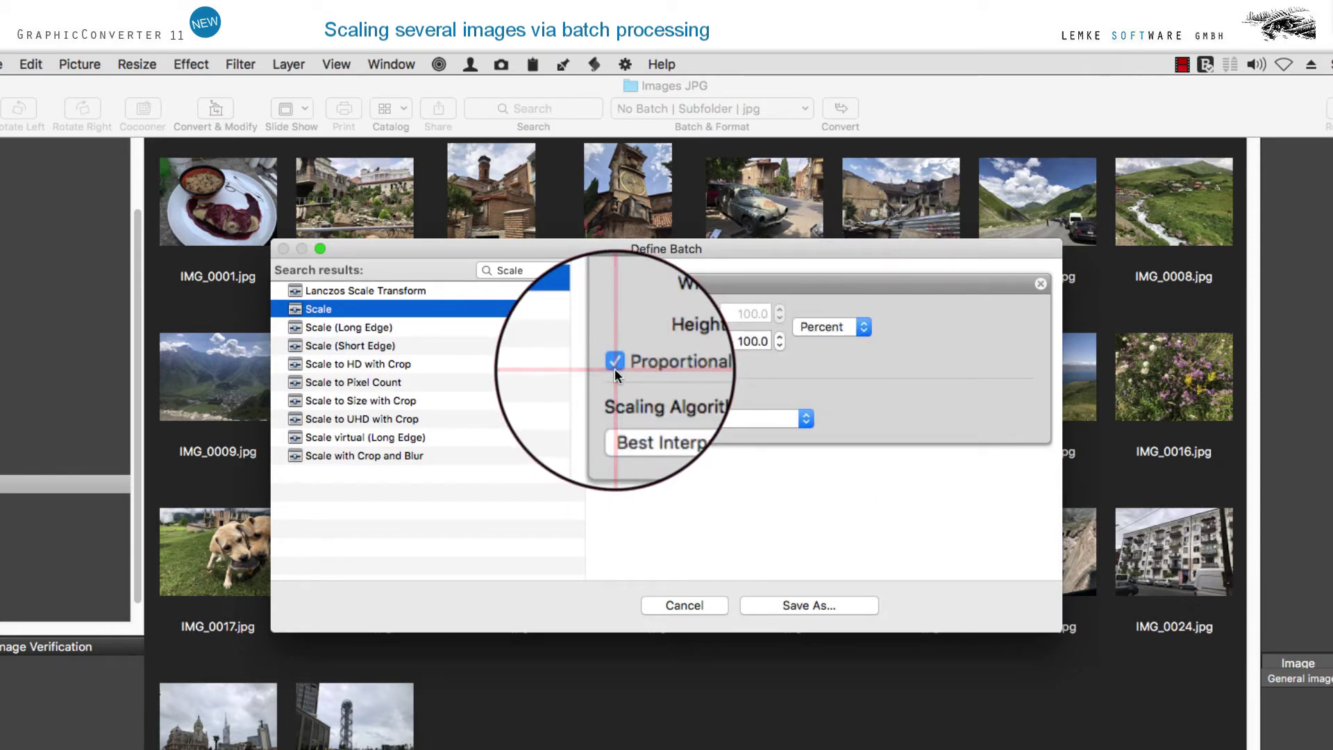
pyautogui.click(1040, 284)
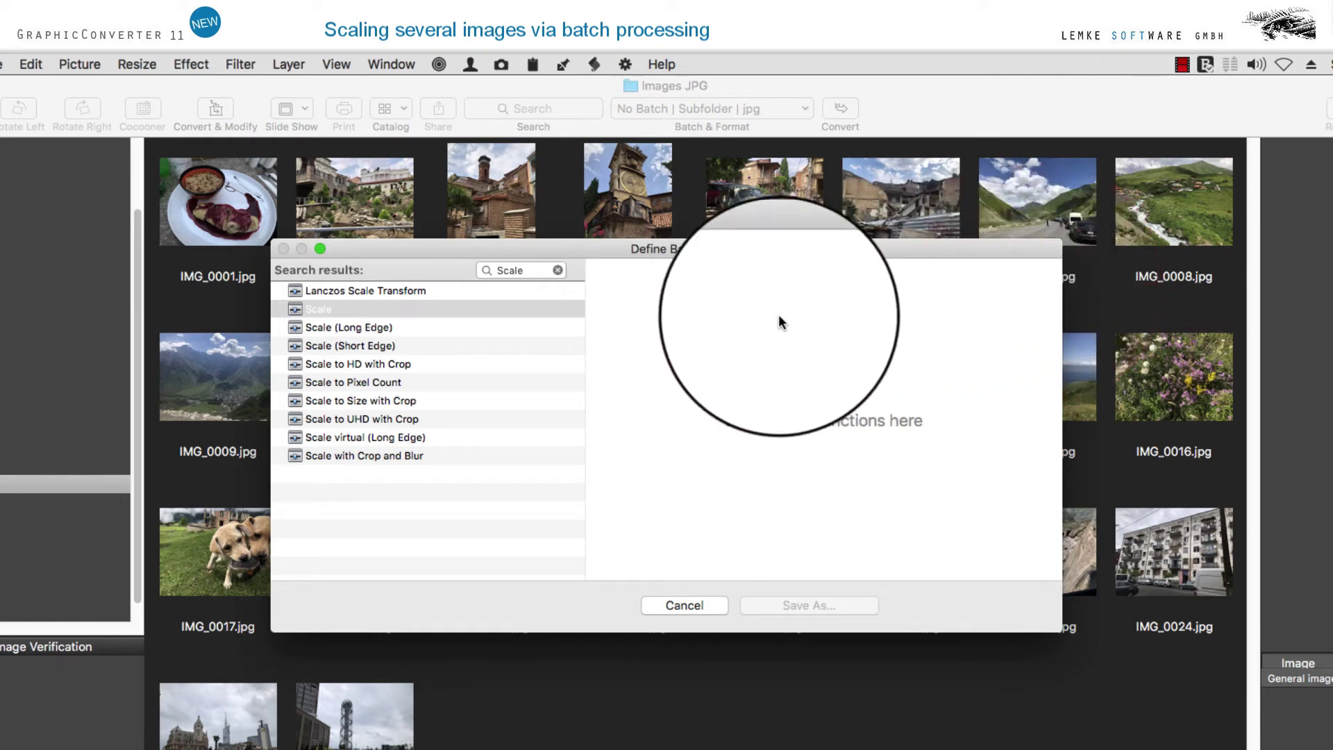
# Add Scale to Size with Crop, try its fill colour, then remove that step from the batch
pyautogui.doubleClick(394, 400)
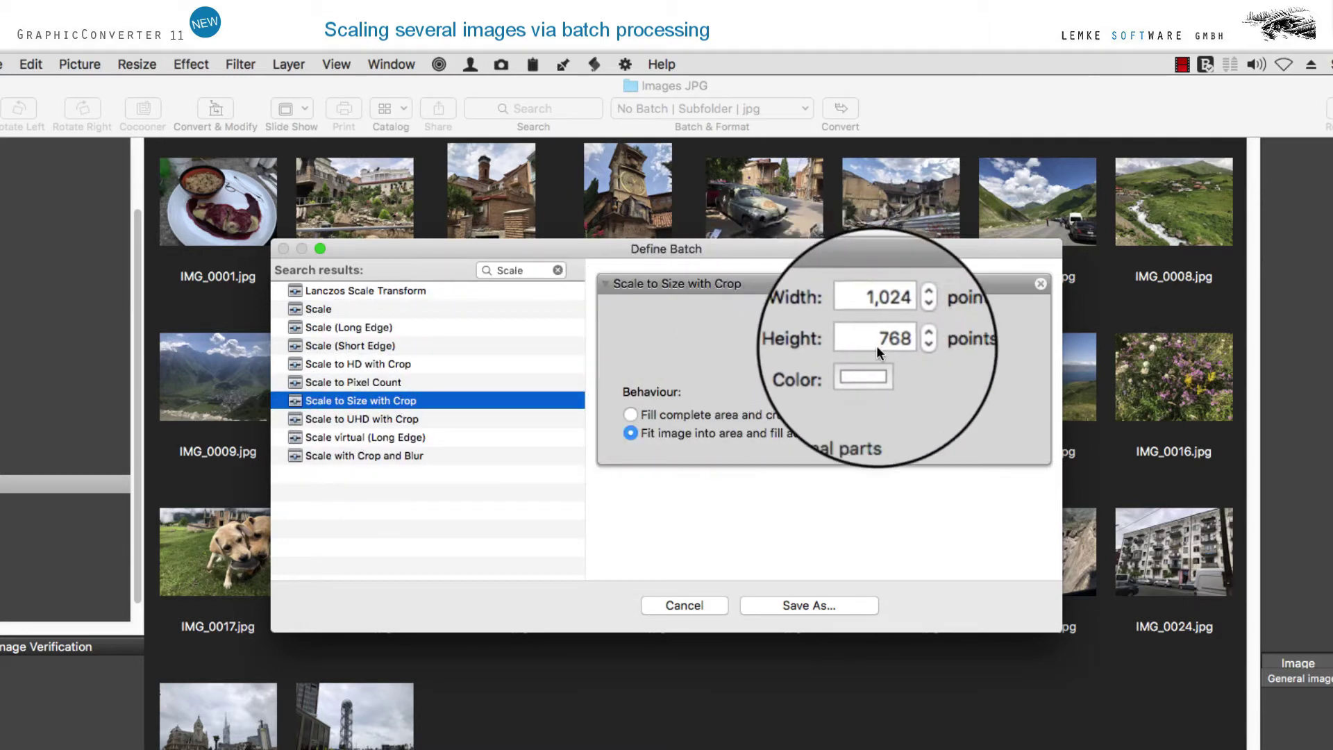
pyautogui.click(878, 377)
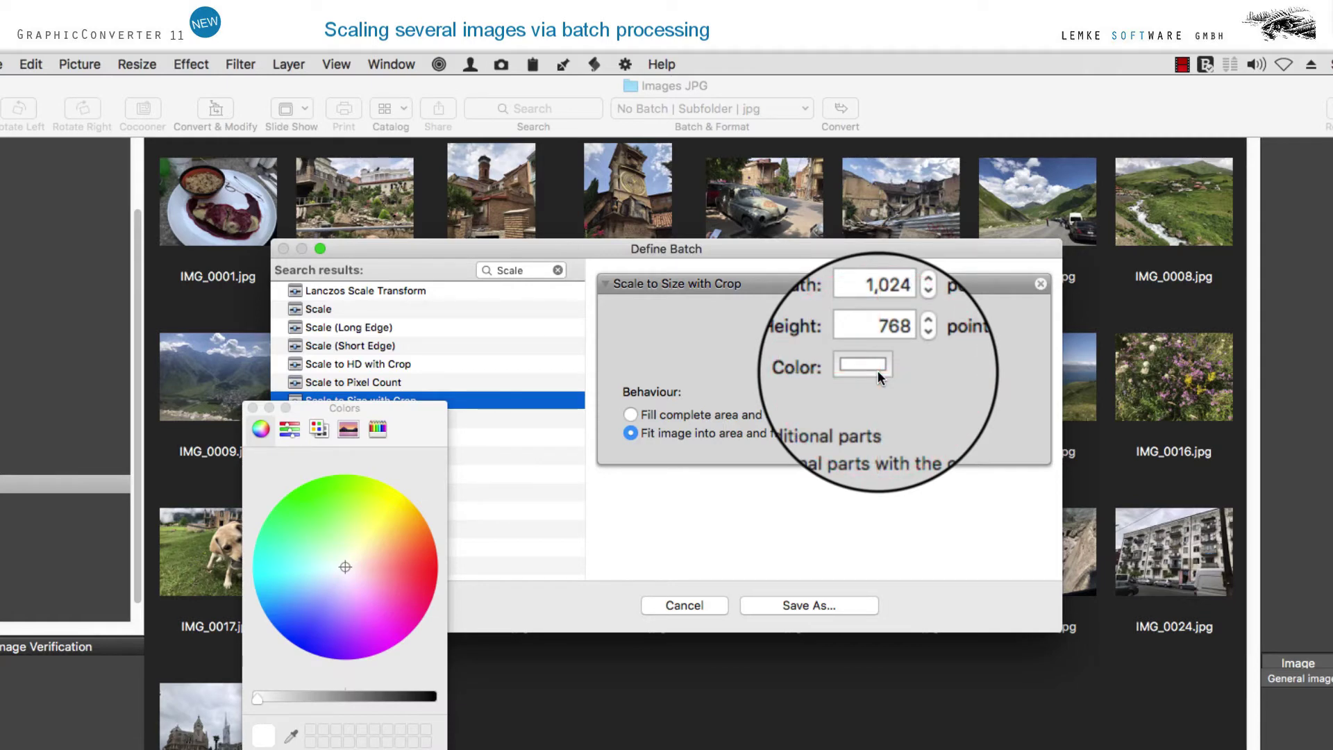
pyautogui.click(253, 408)
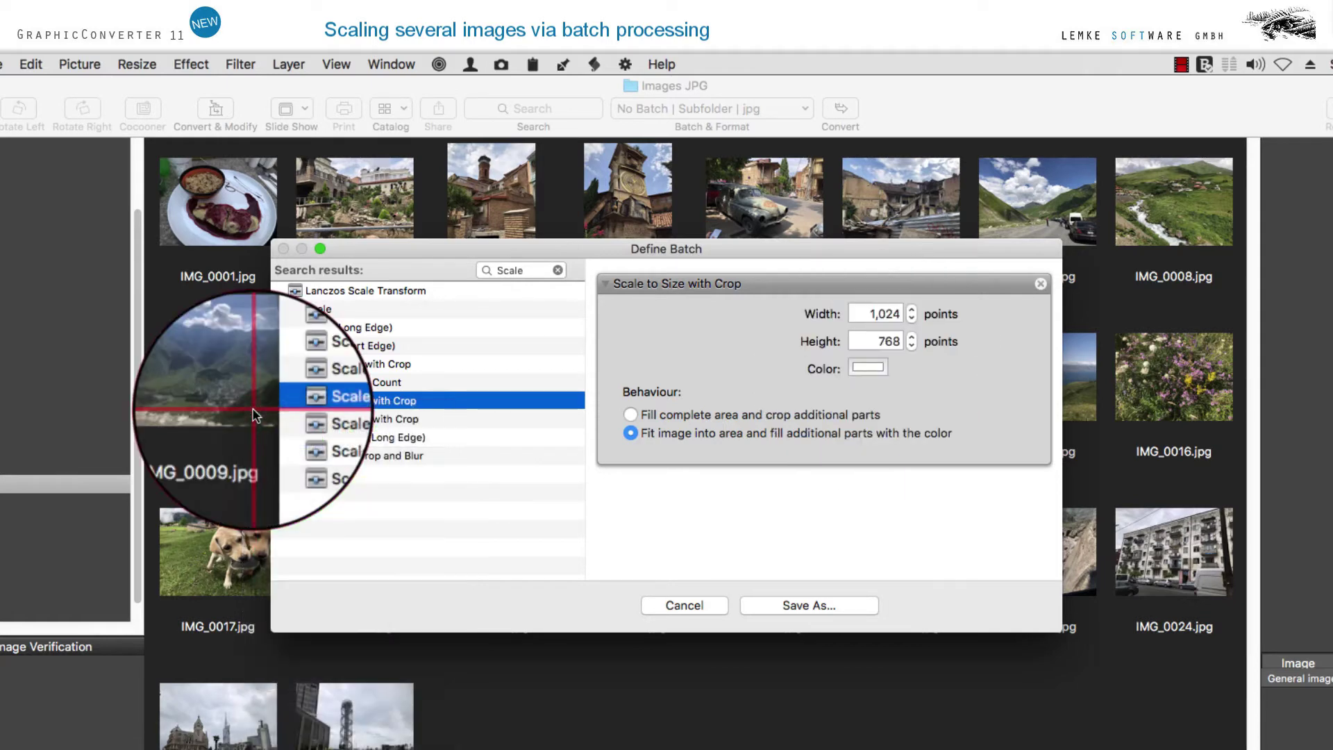
pyautogui.click(1040, 285)
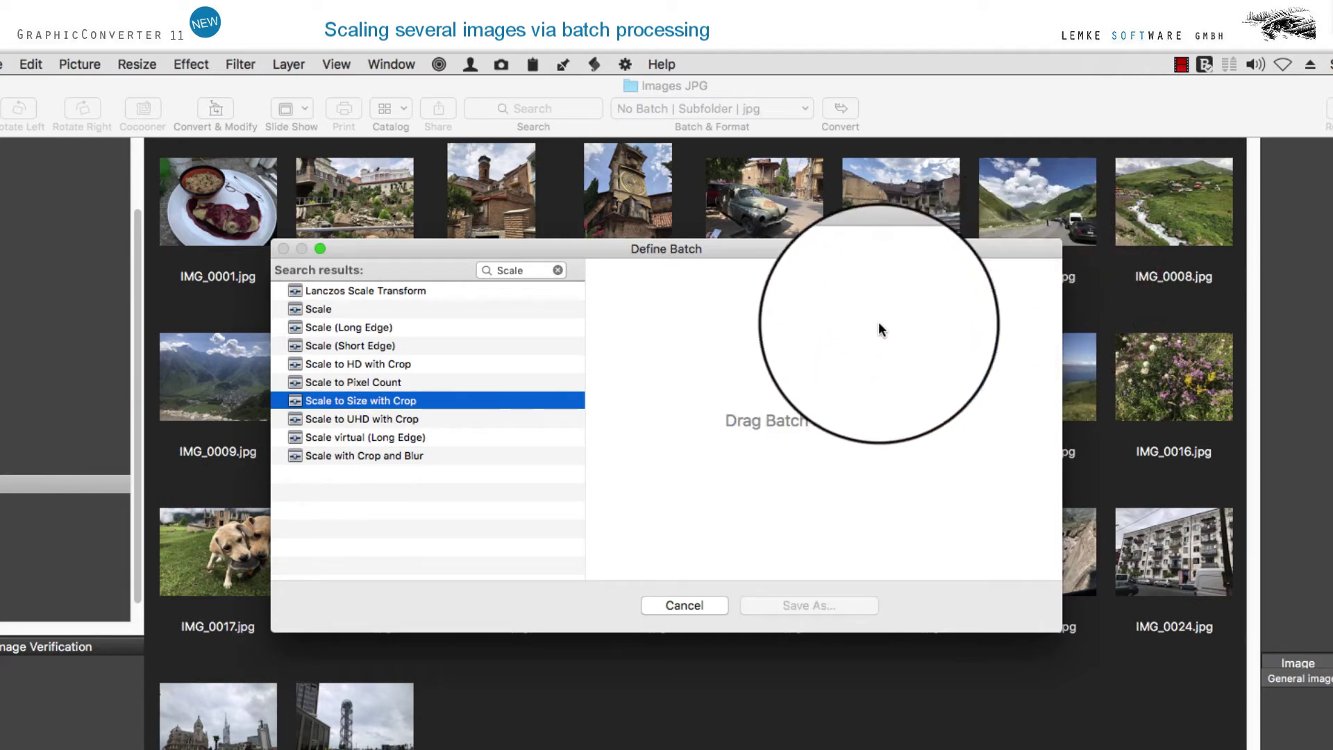
pyautogui.click(407, 420)
pyautogui.doubleClick(406, 420)
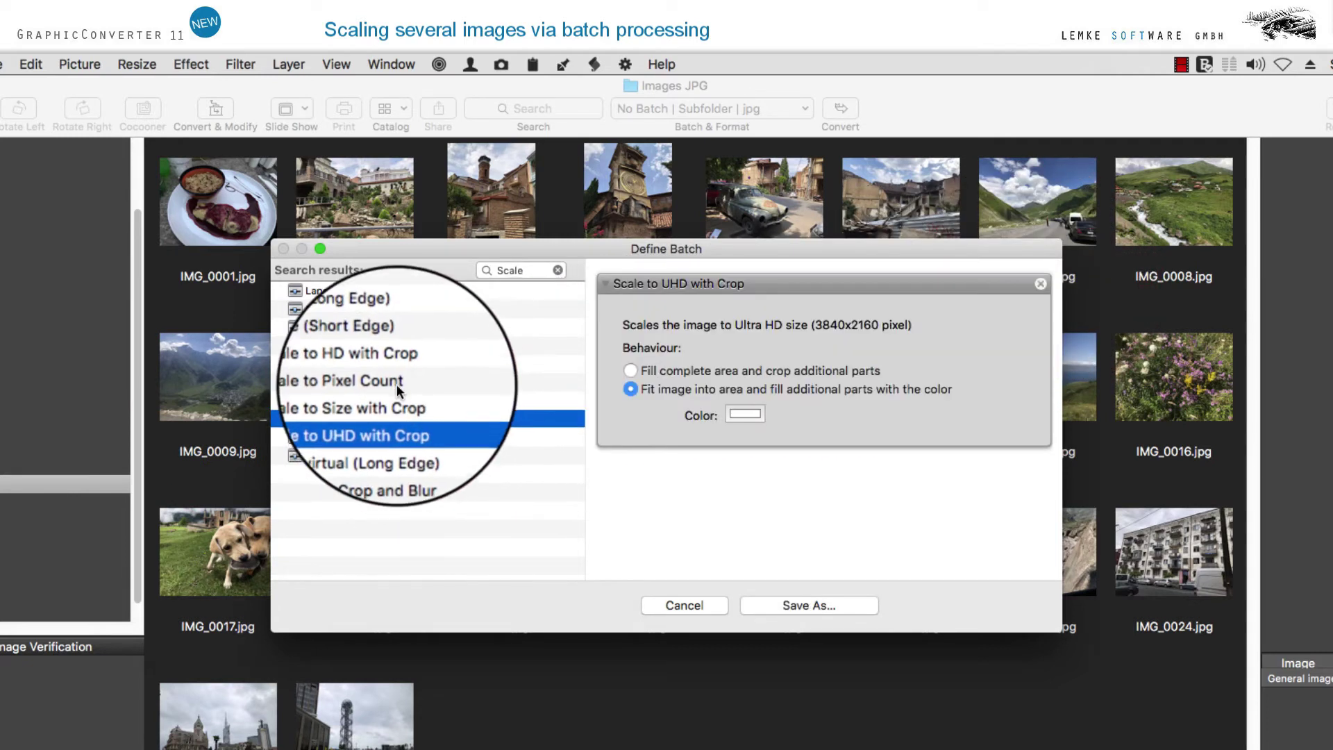
pyautogui.doubleClick(398, 365)
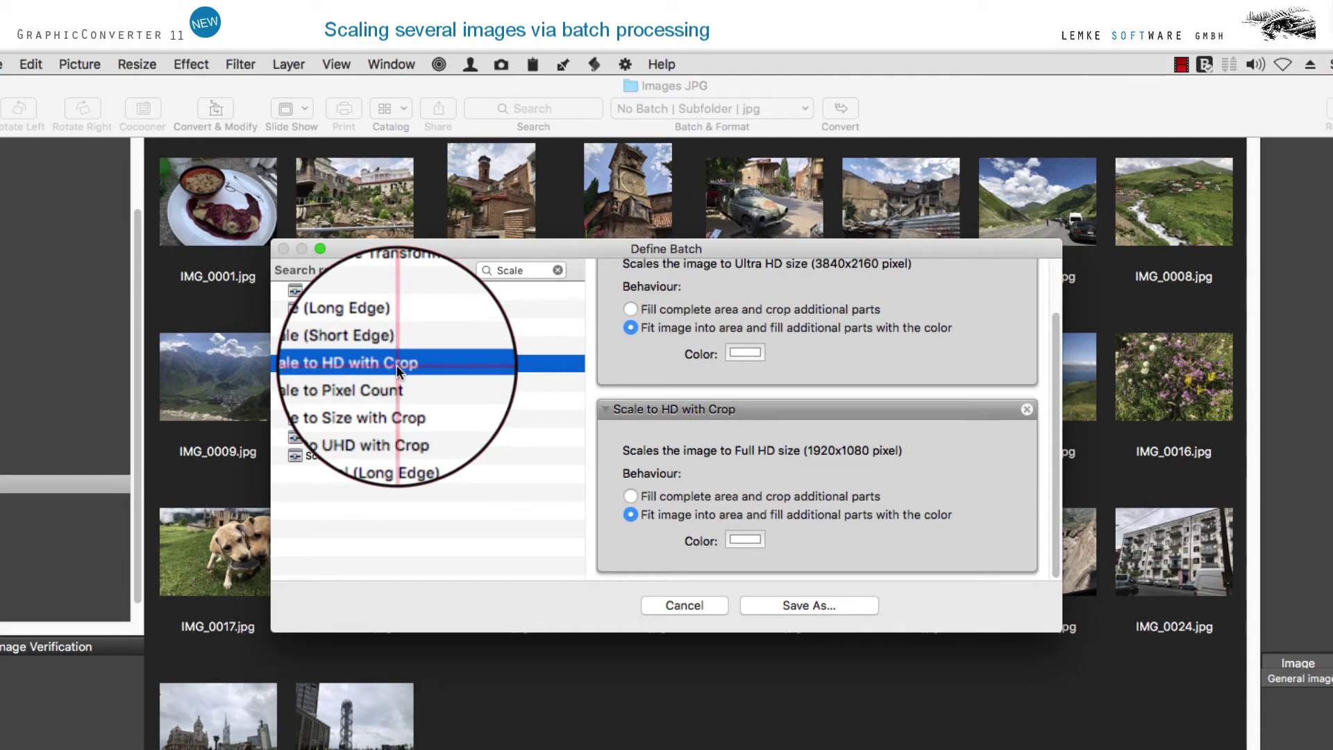
pyautogui.scroll(3, 1028, 285)
pyautogui.click(1029, 285)
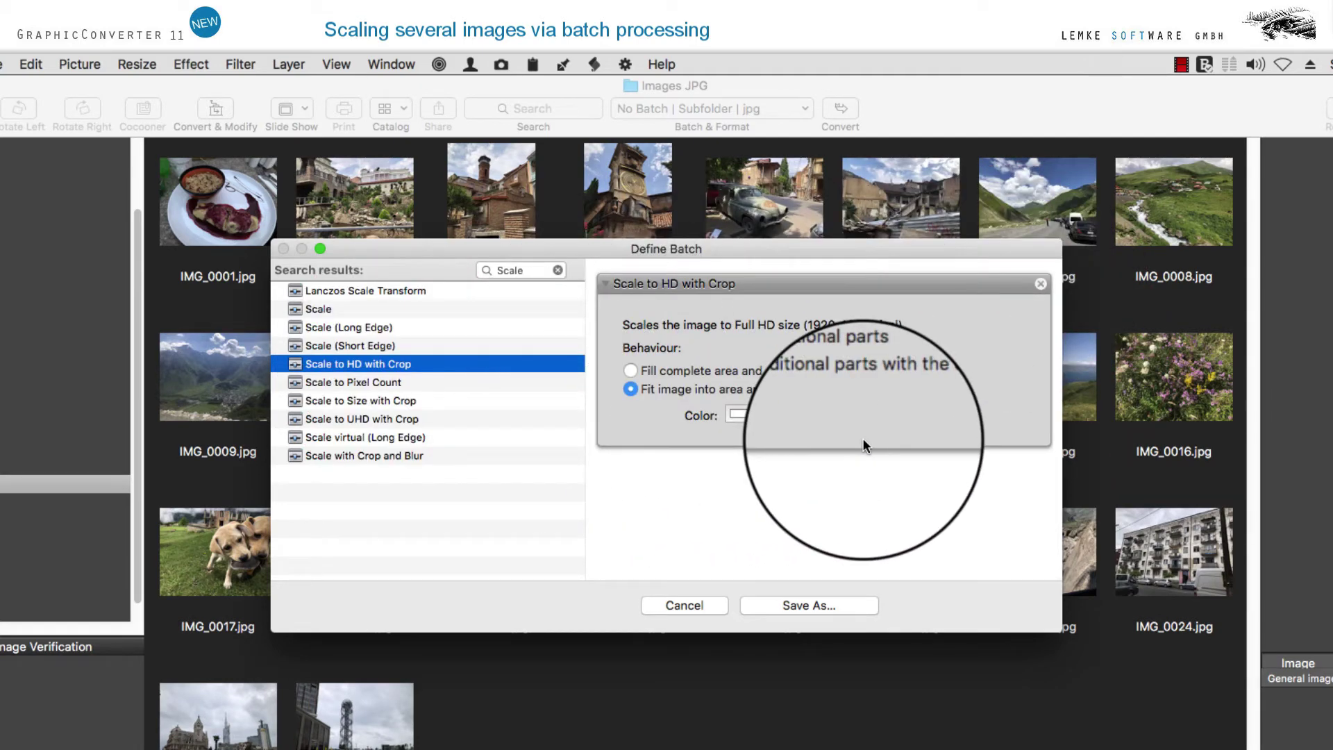
pyautogui.click(1041, 284)
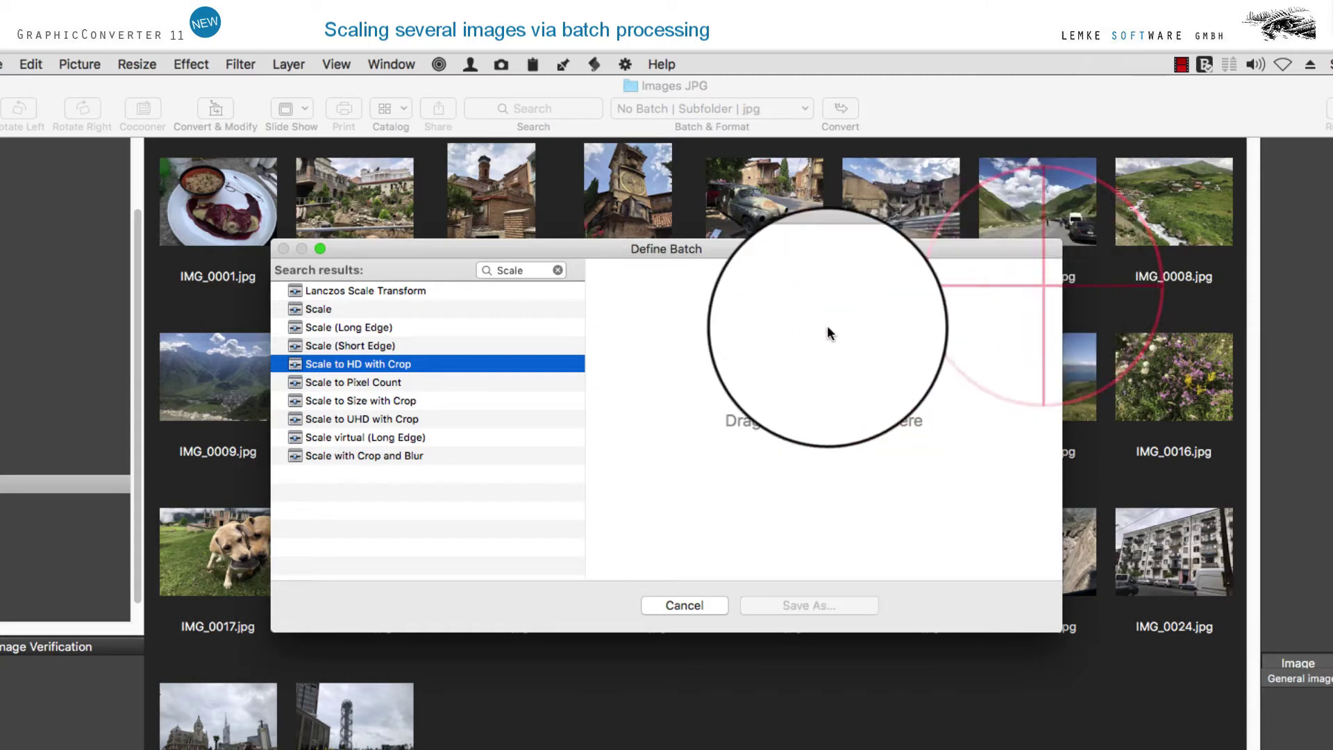
pyautogui.doubleClick(352, 418)
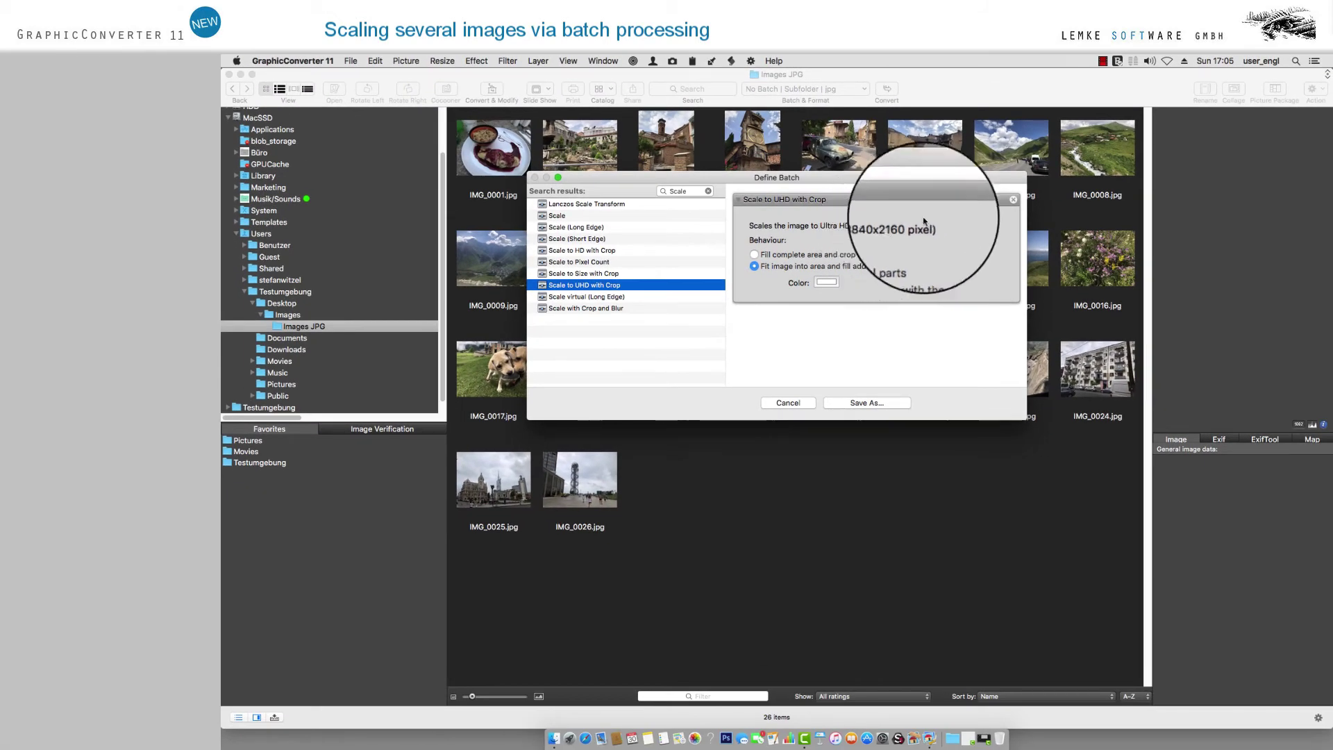
# Replace the UHD step with a proportional Scale step at 150 percent width
pyautogui.click(1014, 199)
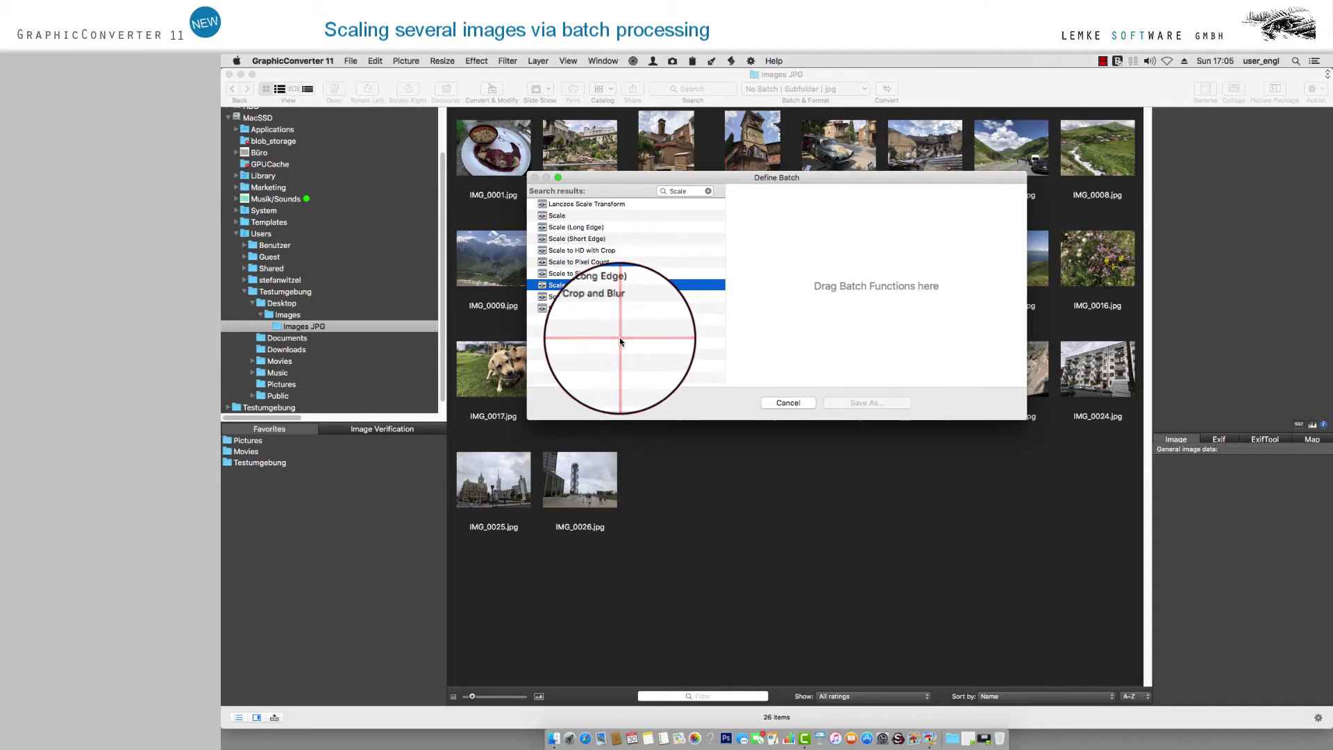
pyautogui.click(545, 216)
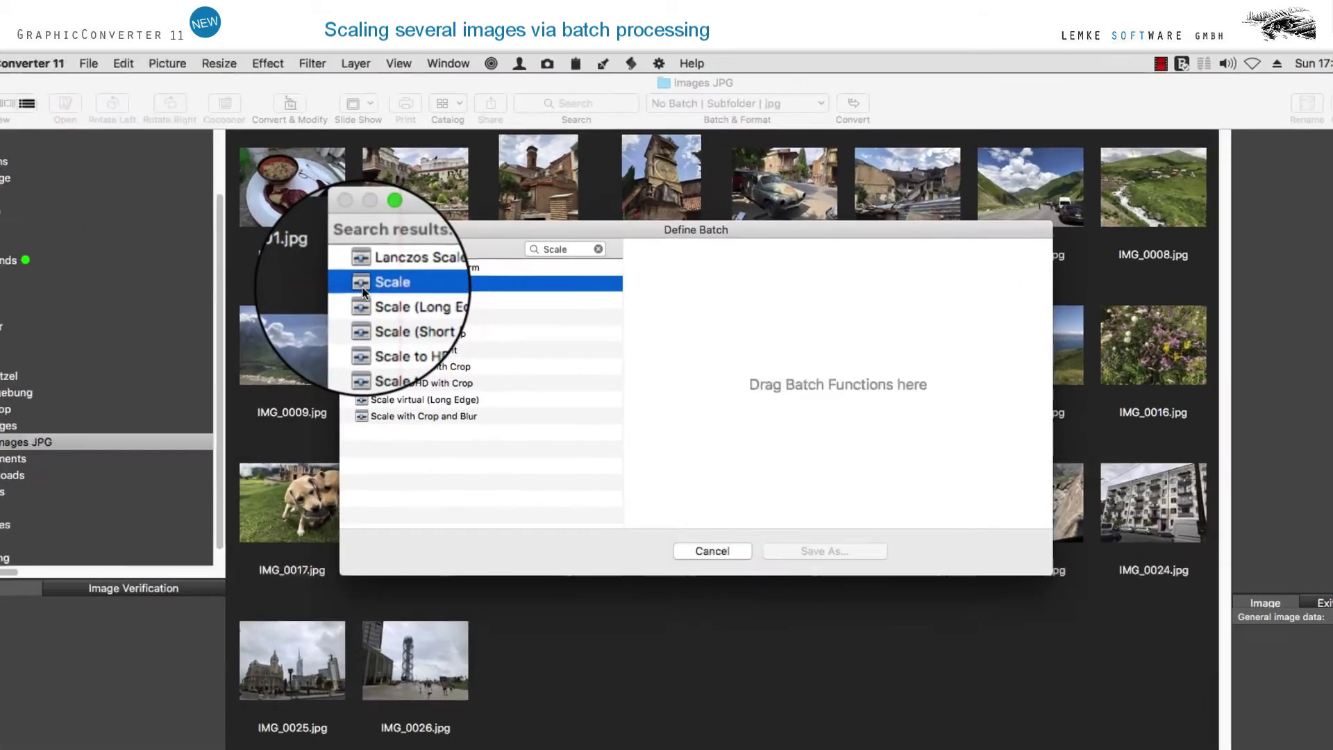
pyautogui.moveTo(362, 286); pyautogui.dragTo(837, 362)
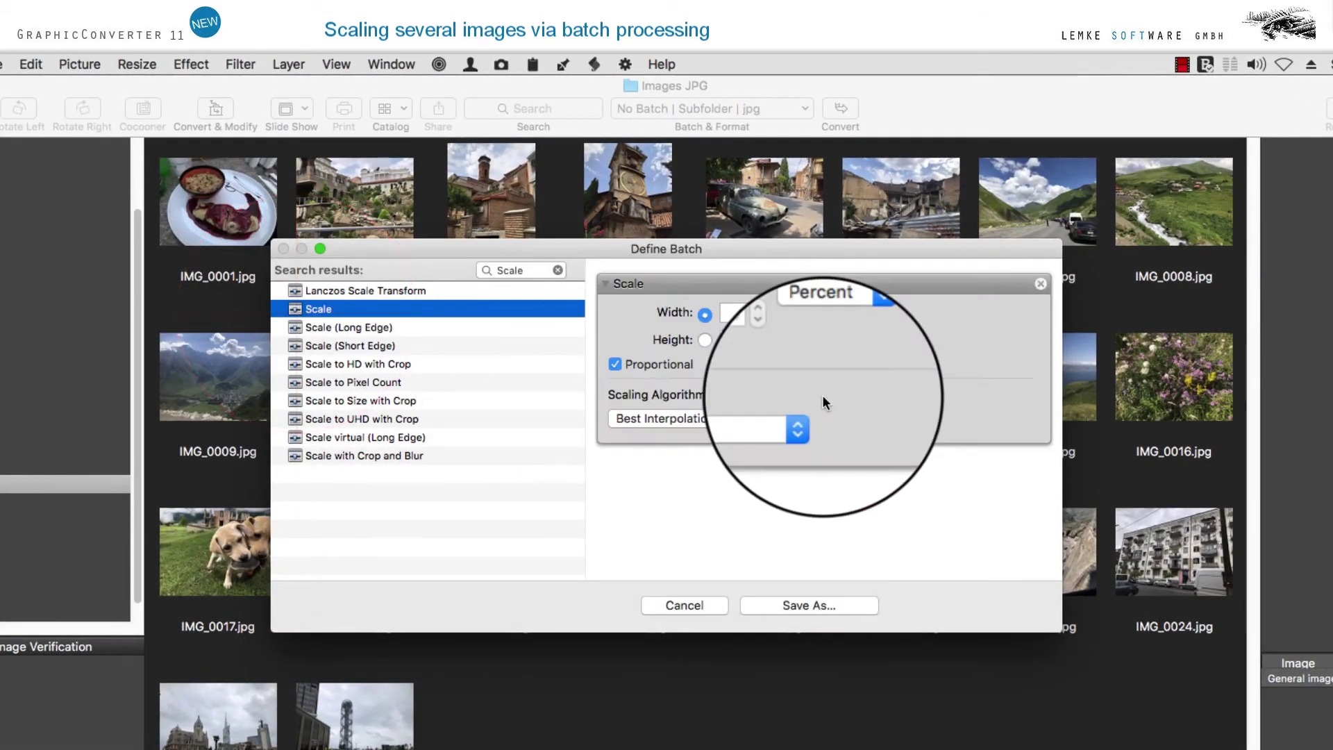
pyautogui.click(750, 314)
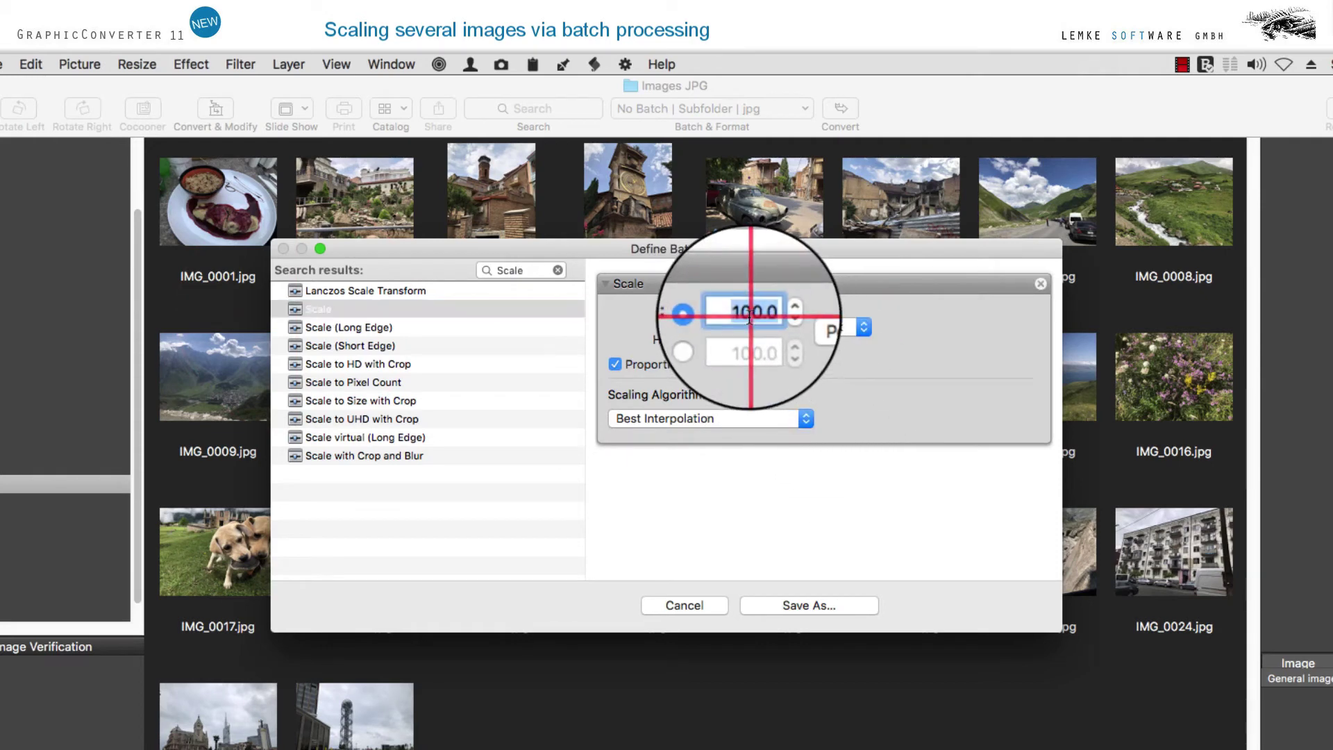
pyautogui.write('150')
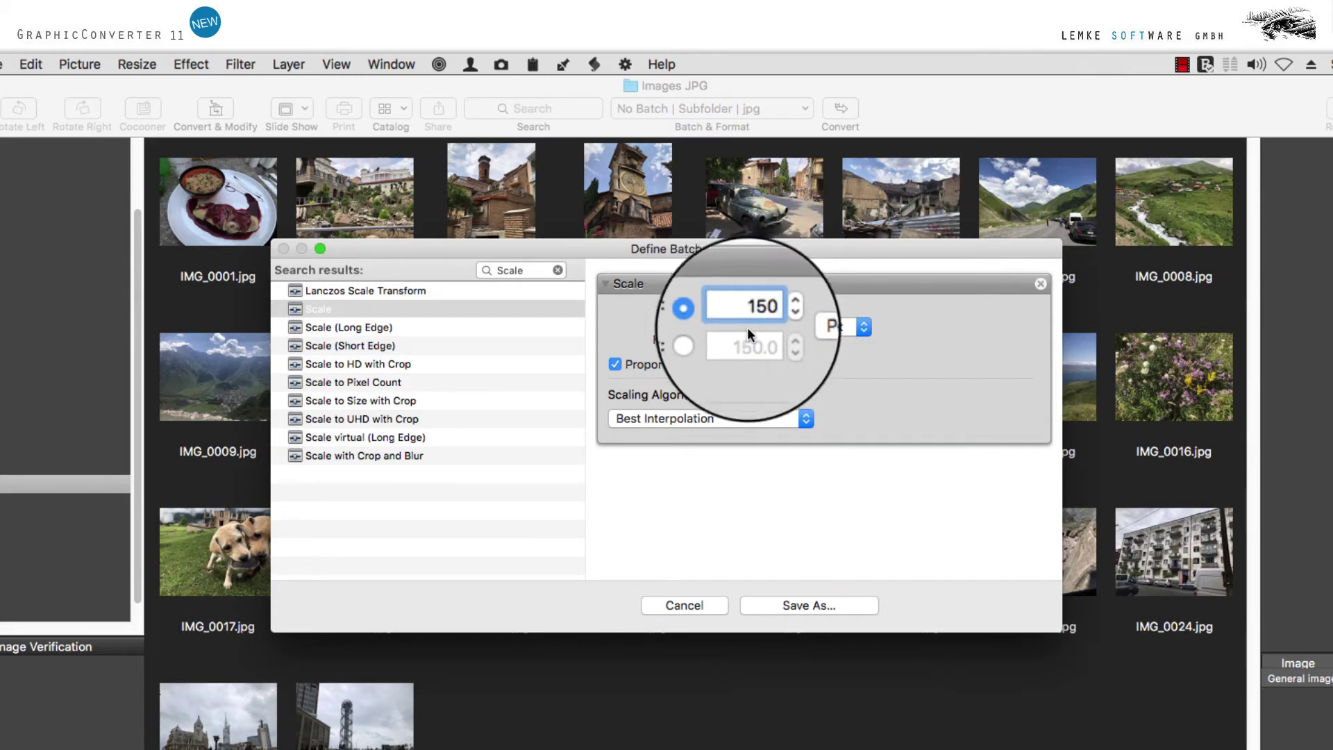
# Name the batch 'Image scaled' in the Save Batch sheet and save it
pyautogui.click(804, 607)
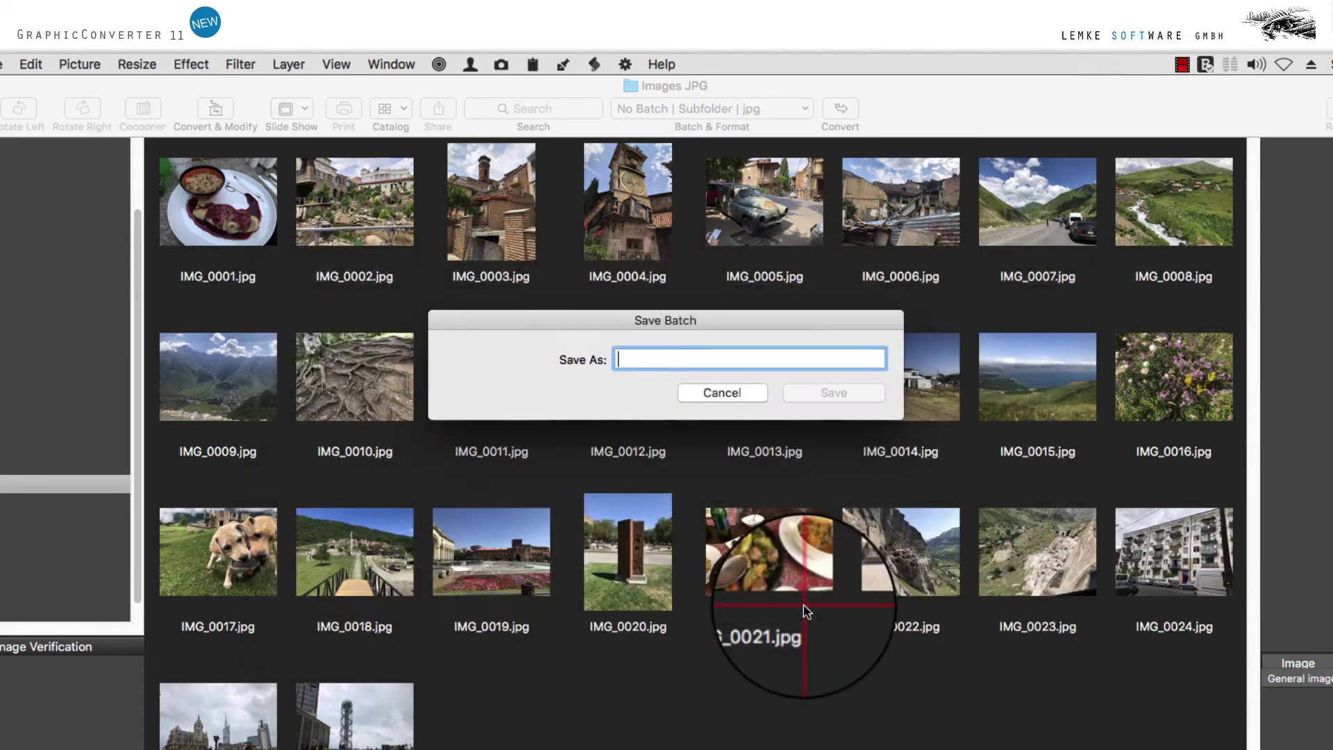
pyautogui.write('Im')
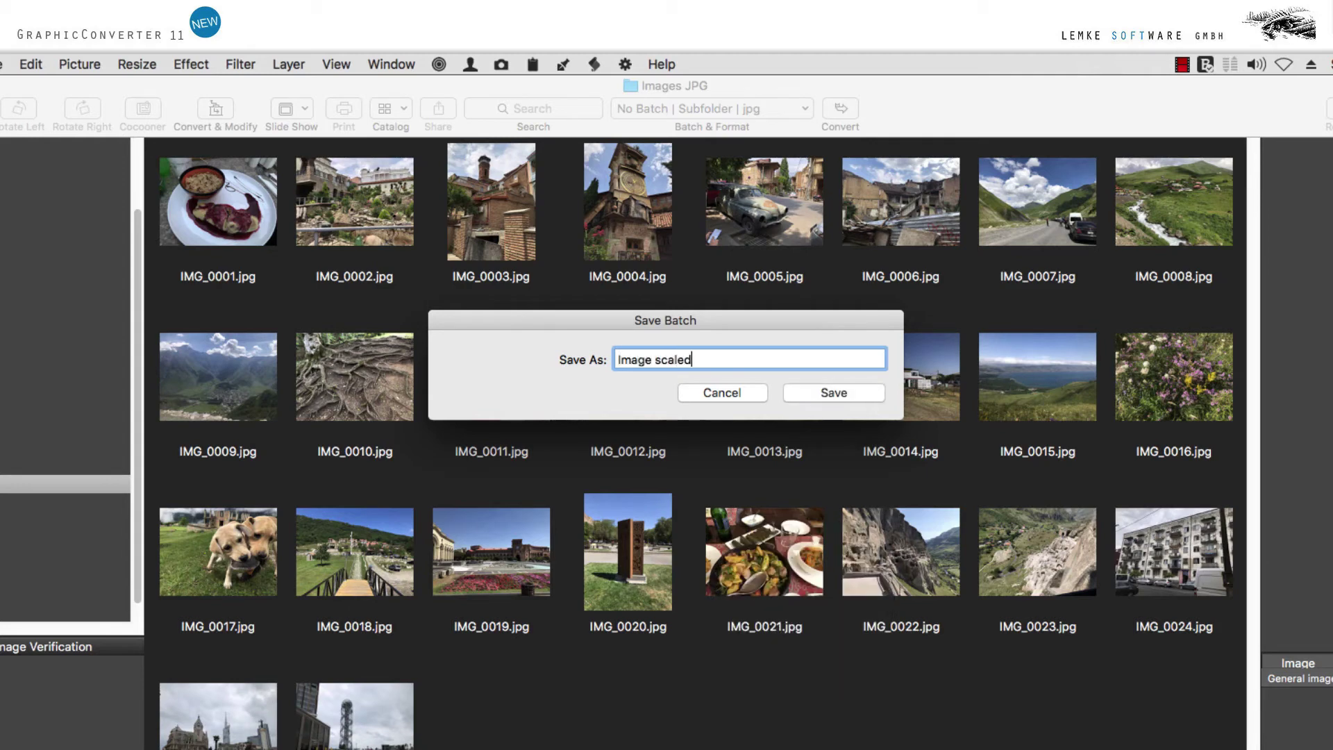
pyautogui.write('age scaled')
pyautogui.click(861, 395)
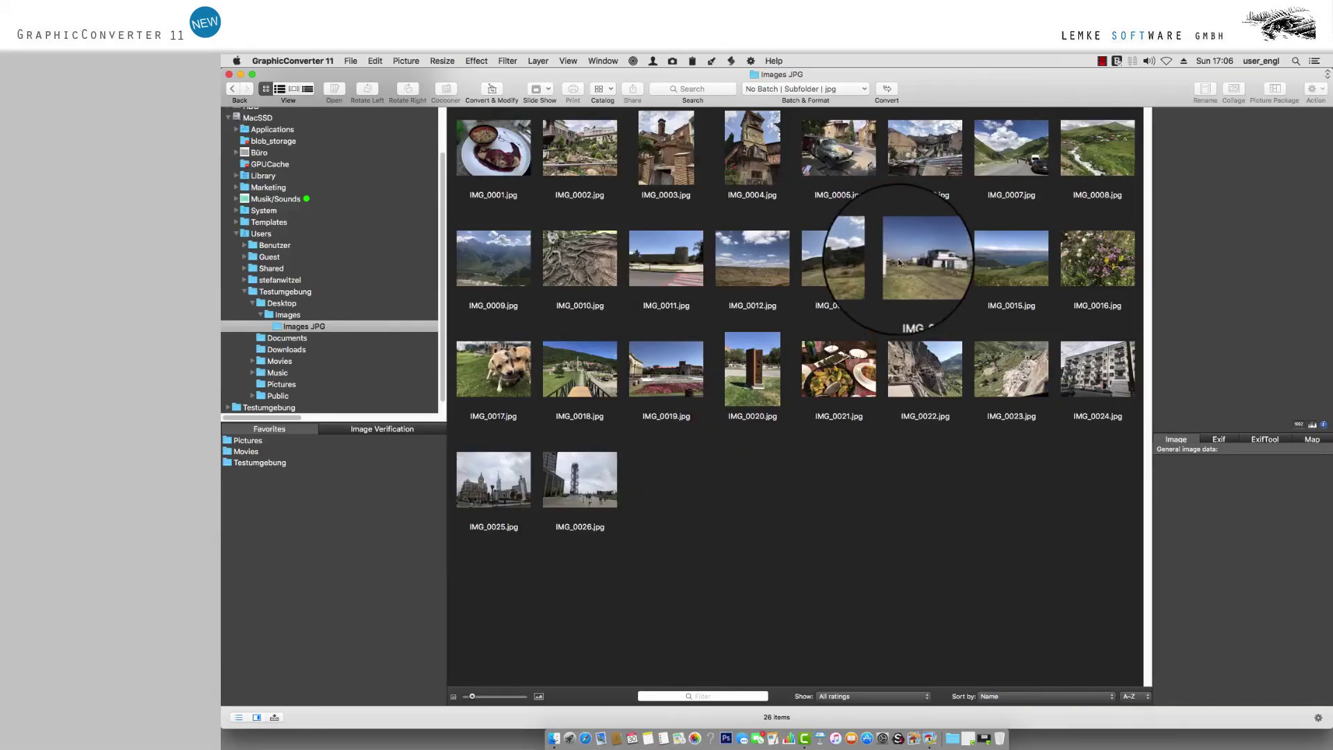
# Choose the Image scaled batch and select all 26 images
pyautogui.click(850, 92)
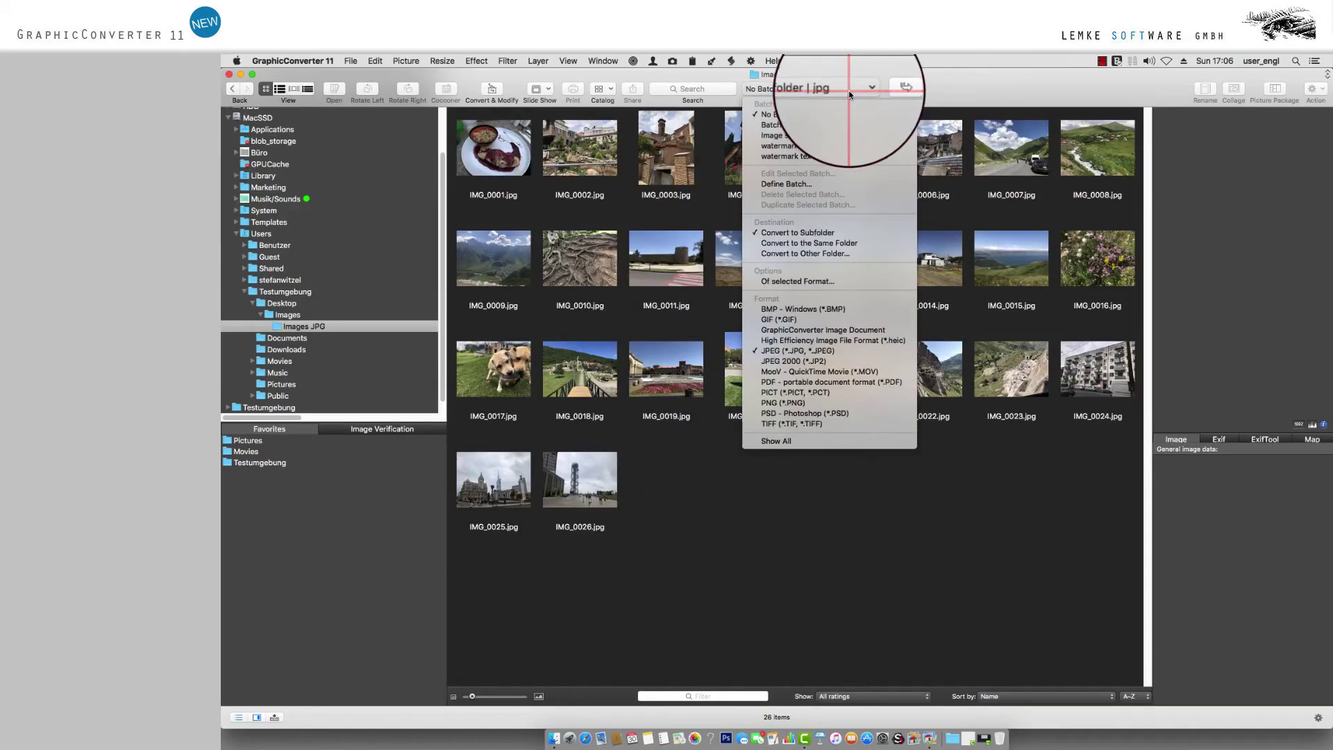
pyautogui.click(804, 134)
pyautogui.press('super+a')
# Set the JPEG output quality to 98, then reselect all 26 images
pyautogui.click(804, 89)
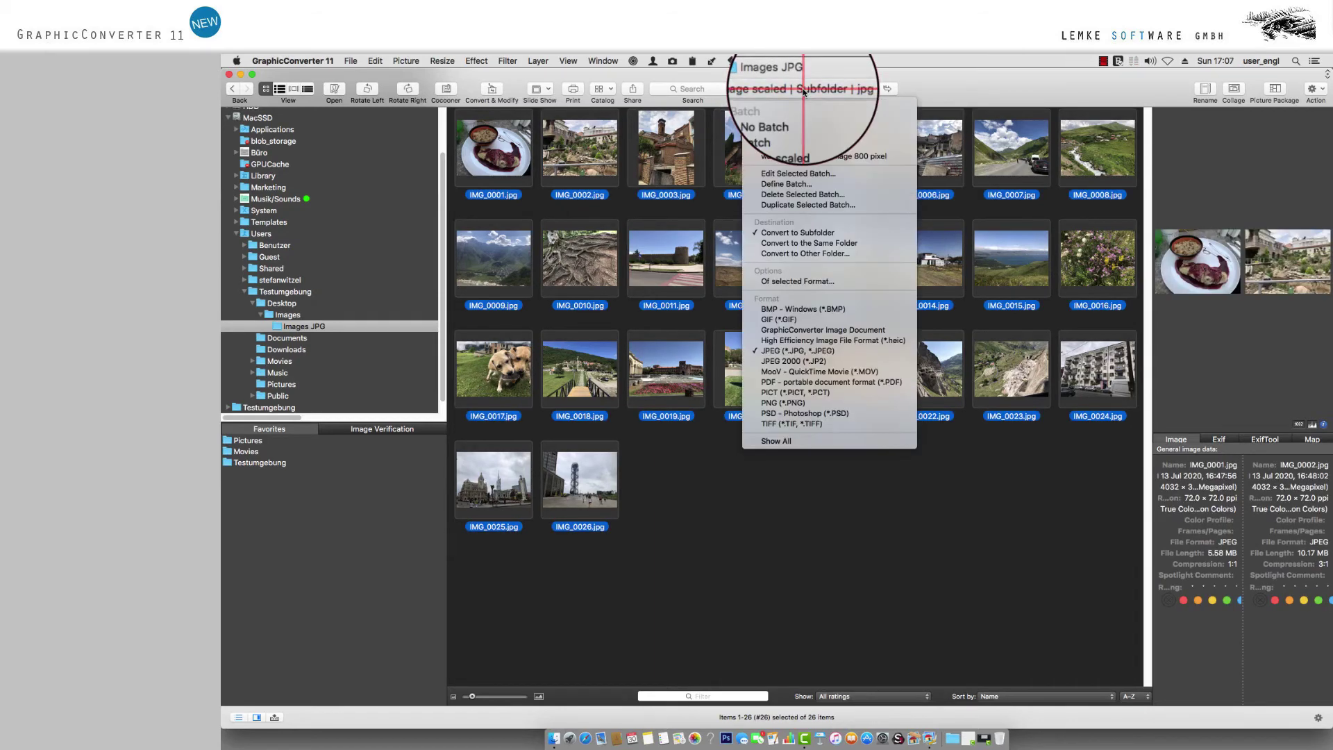
pyautogui.click(781, 282)
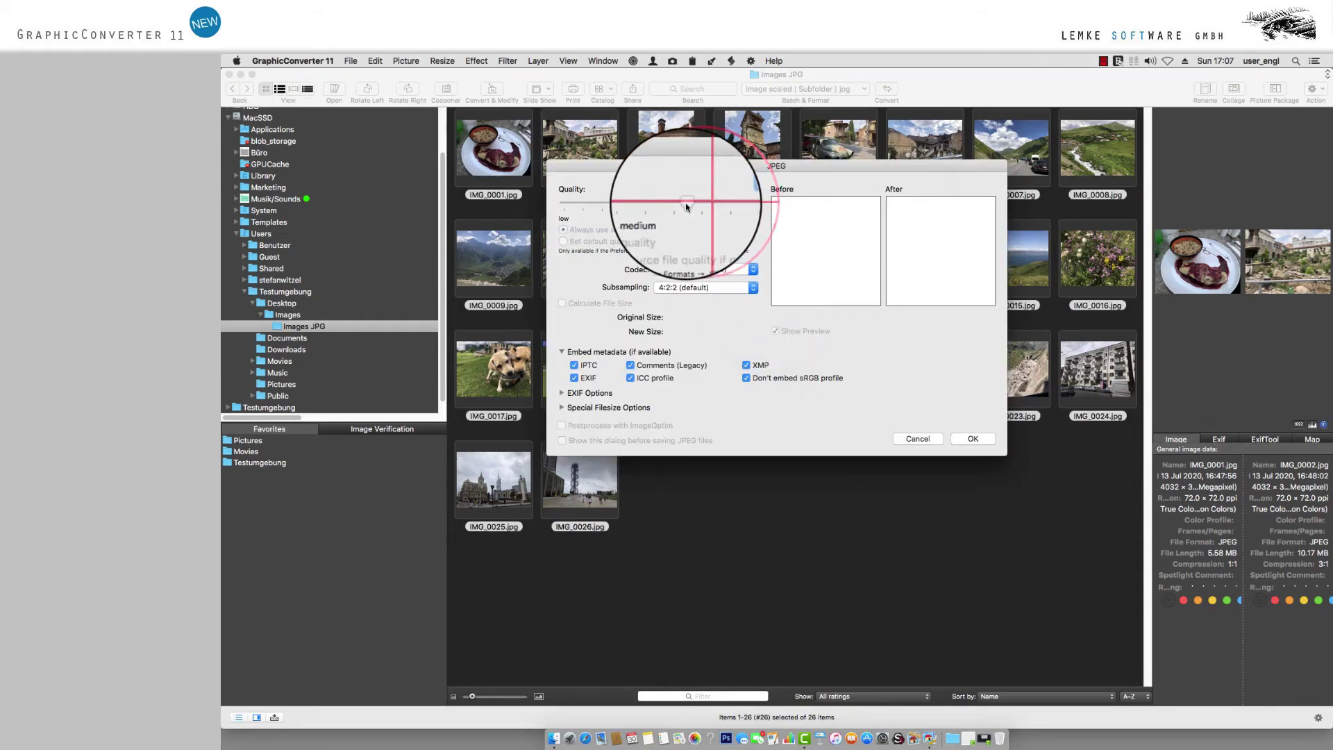
pyautogui.moveTo(702, 206); pyautogui.dragTo(747, 207)
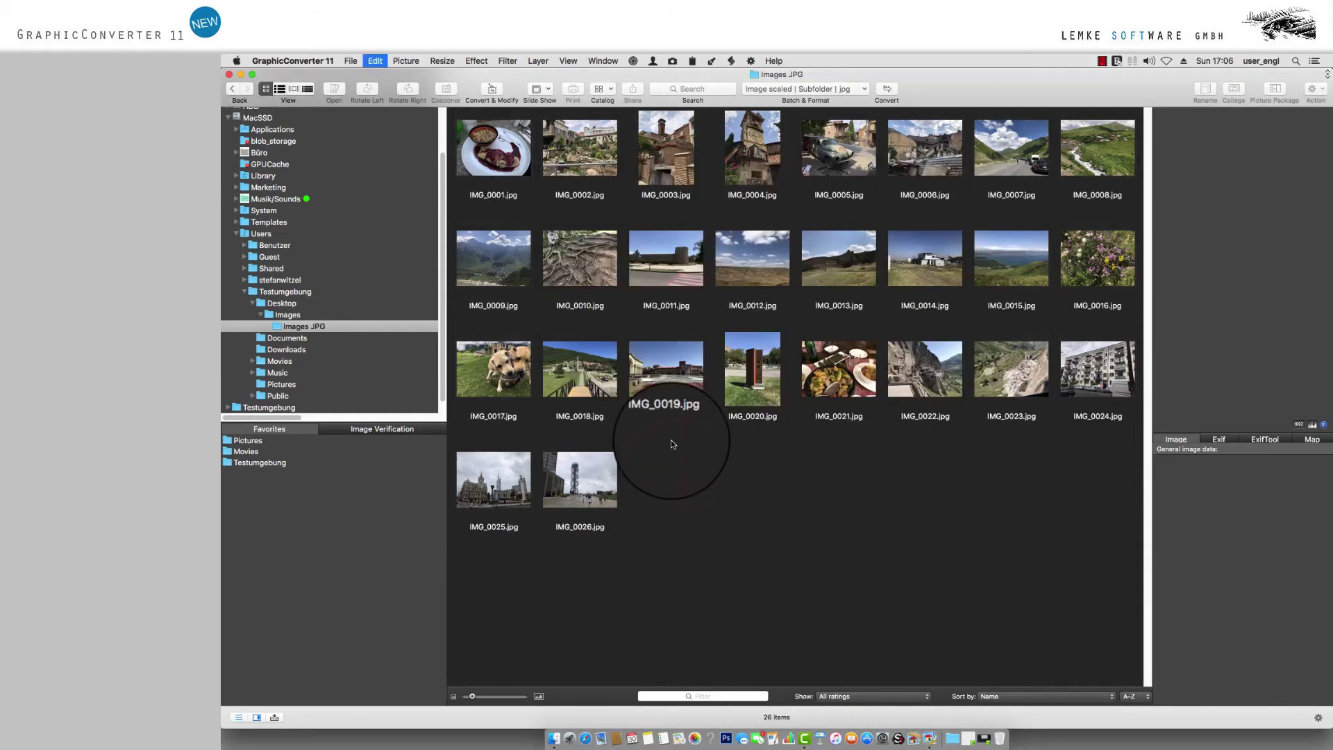
pyautogui.press('super+a')
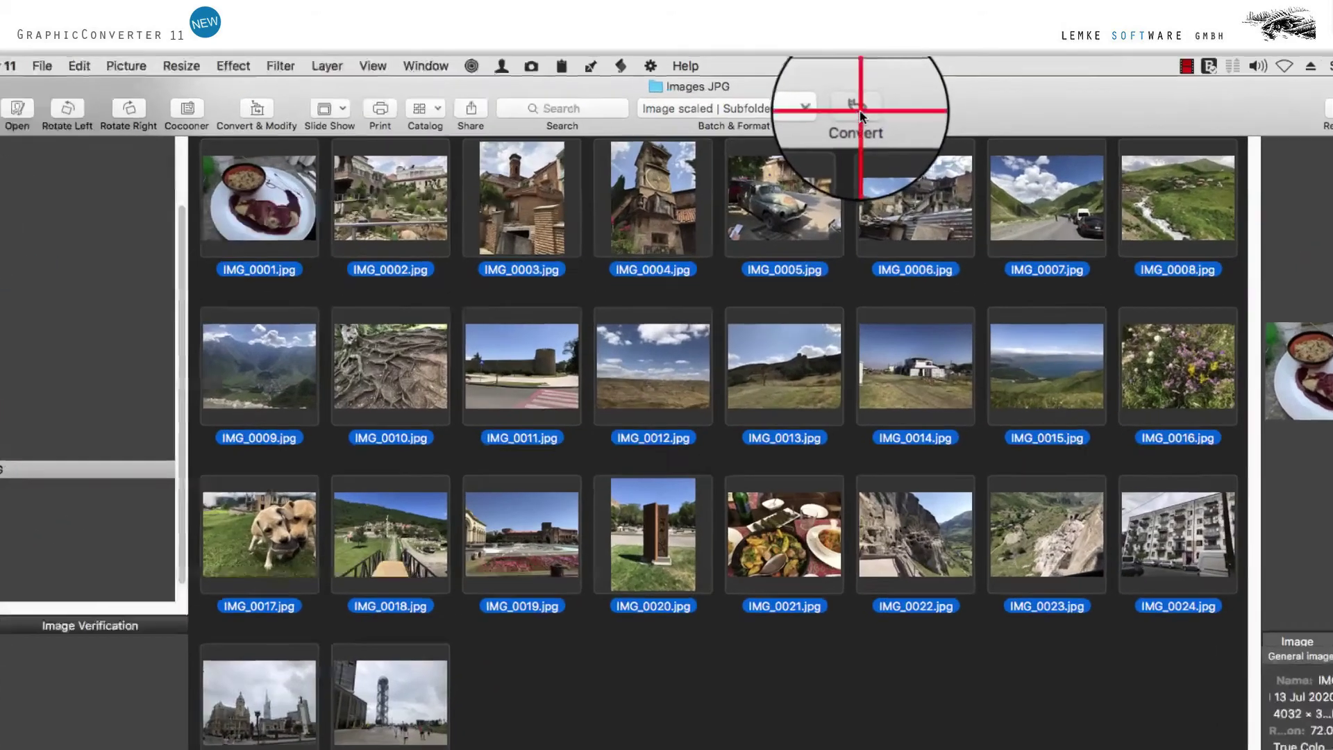
# Convert the selected images and open the new Converted Files folder holding the 26 results
pyautogui.click(859, 111)
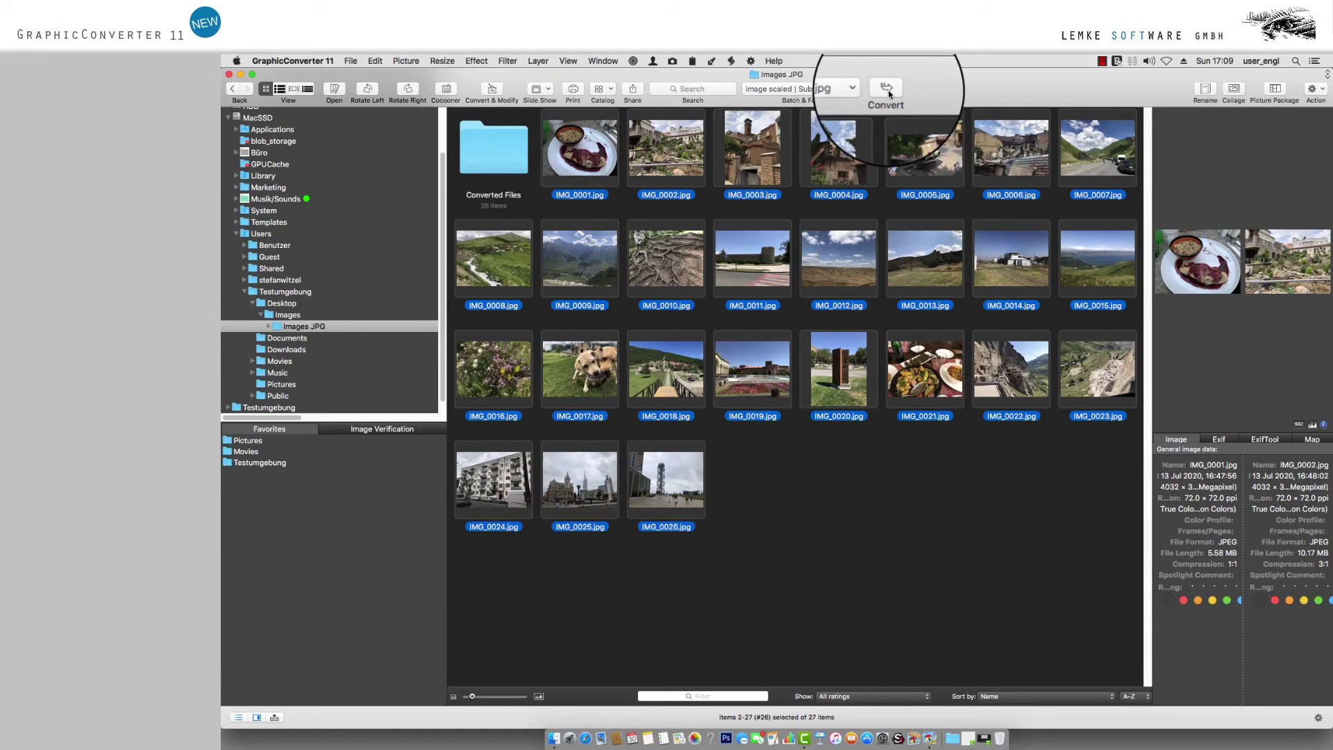
pyautogui.doubleClick(501, 162)
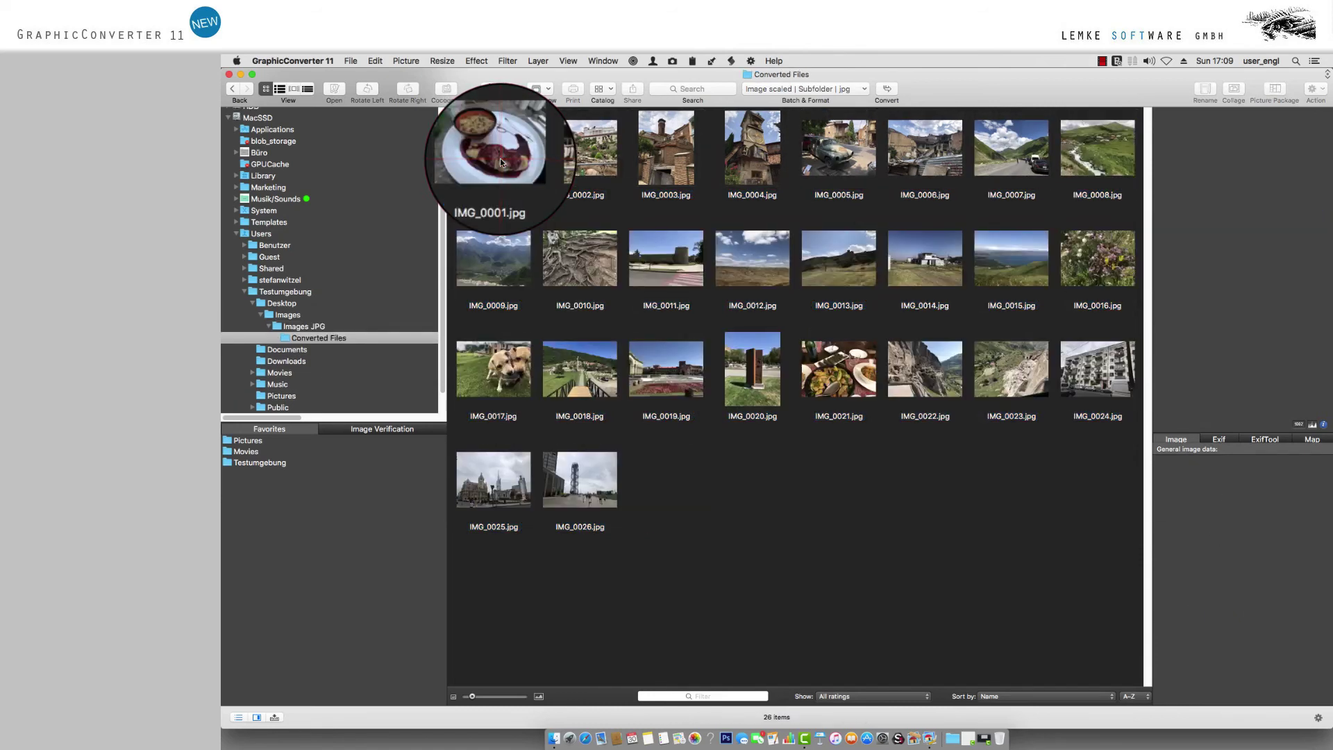